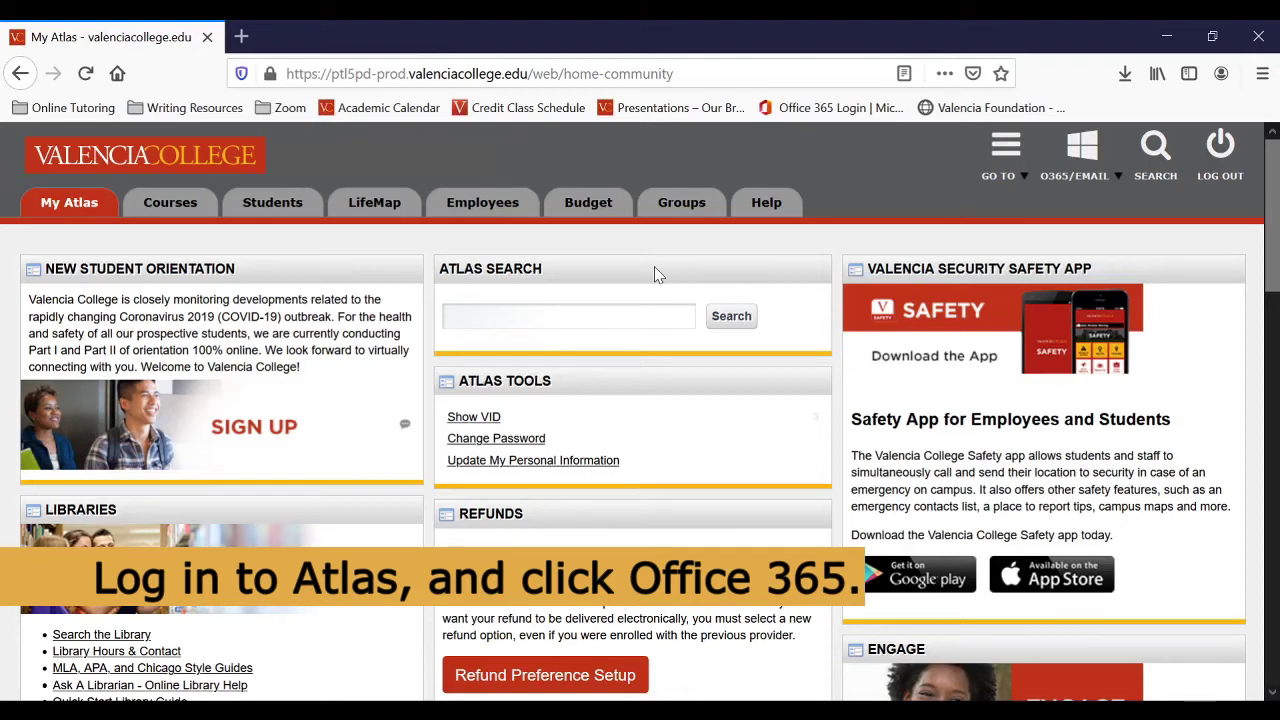
- Go to Office 365 from the Atlas portal, open Word and create a new blank document
left_click(1084, 150)
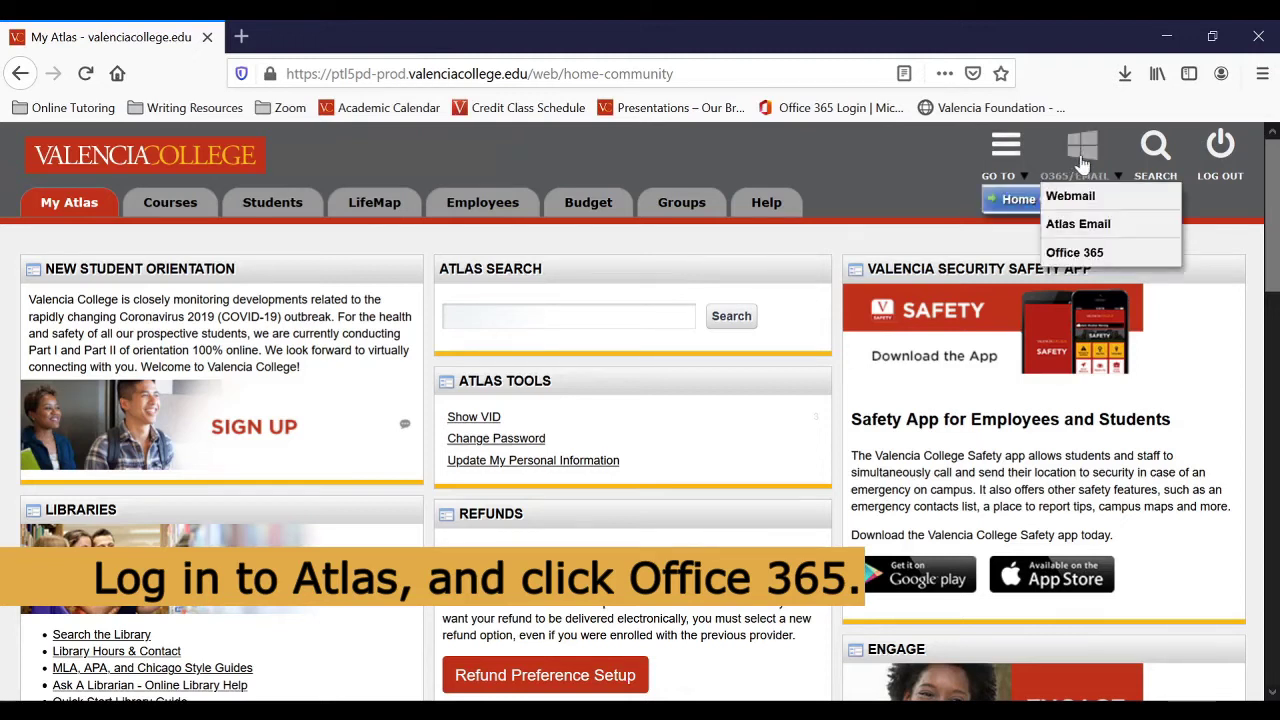
left_click(1070, 256)
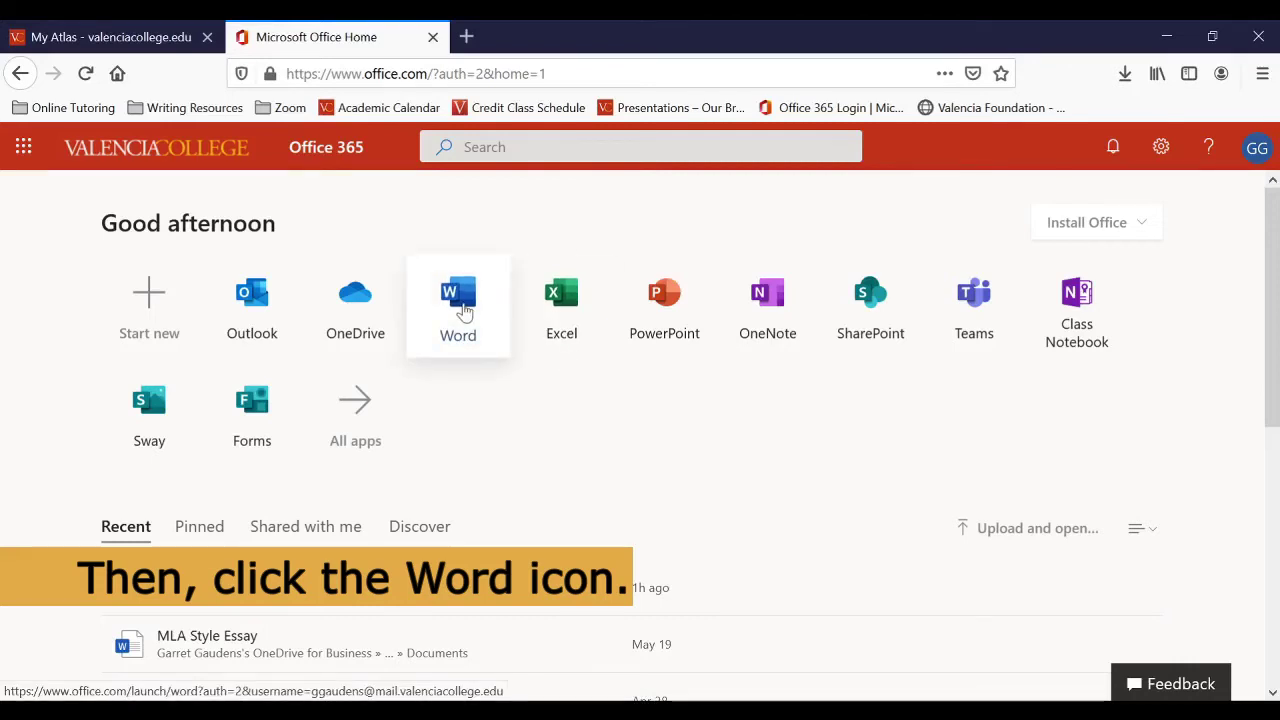
left_click(463, 312)
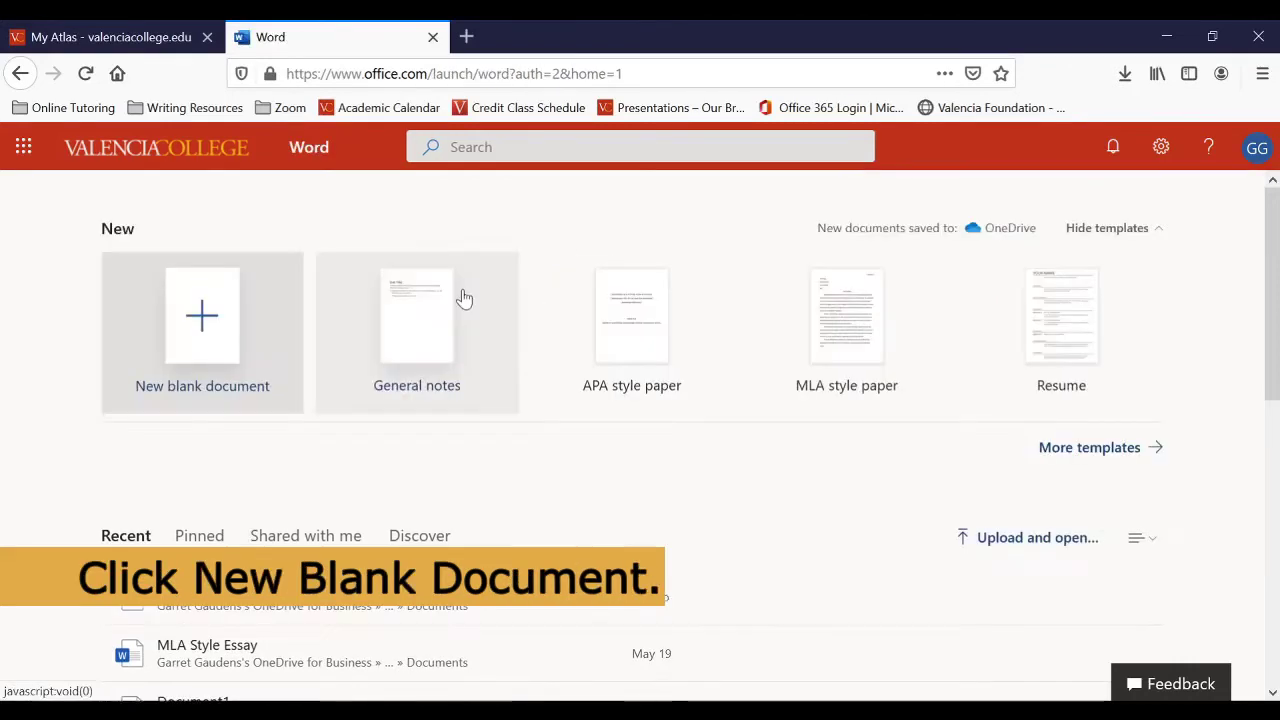
left_click(205, 330)
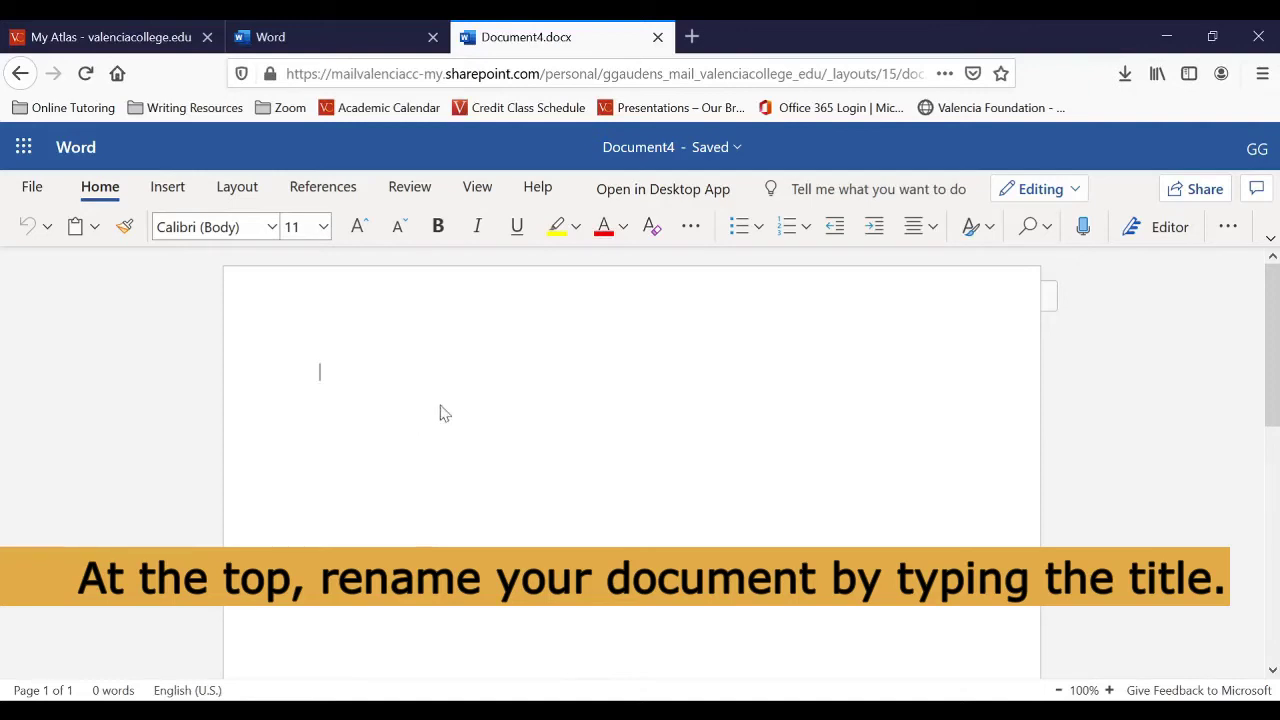
- Rename the document as "APA Style Paper"
left_click(633, 154)
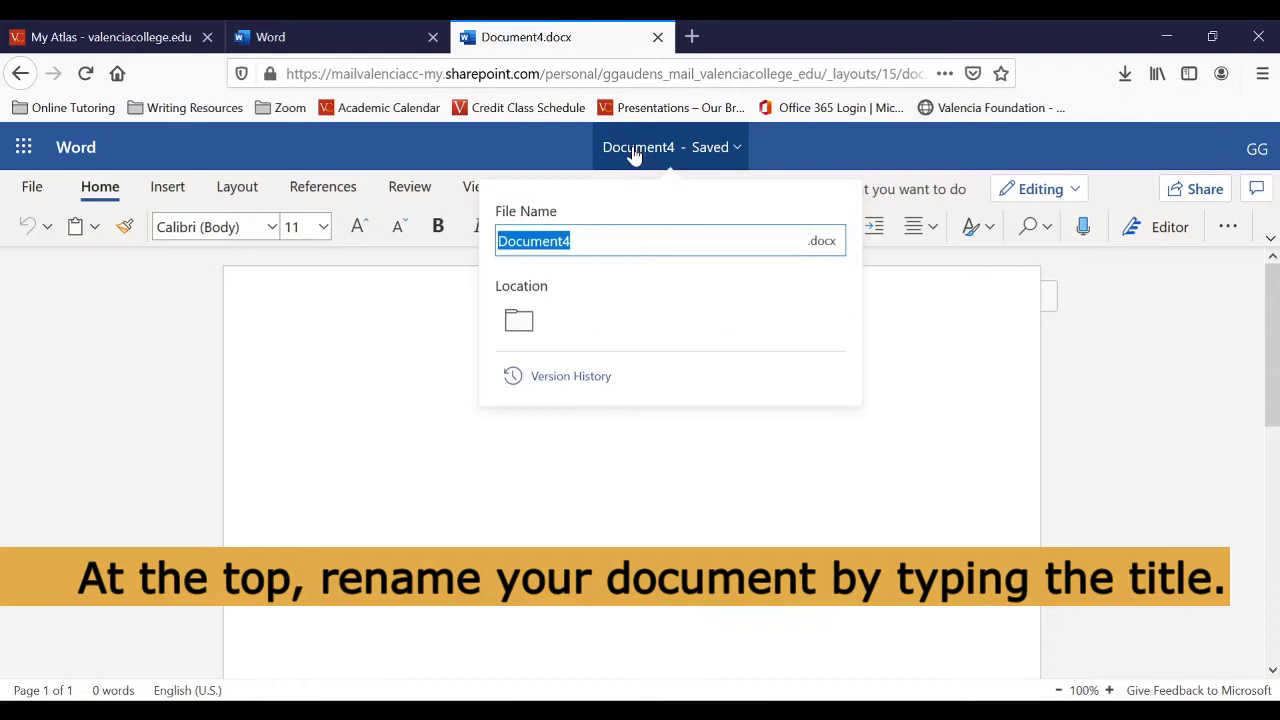
type("APA")
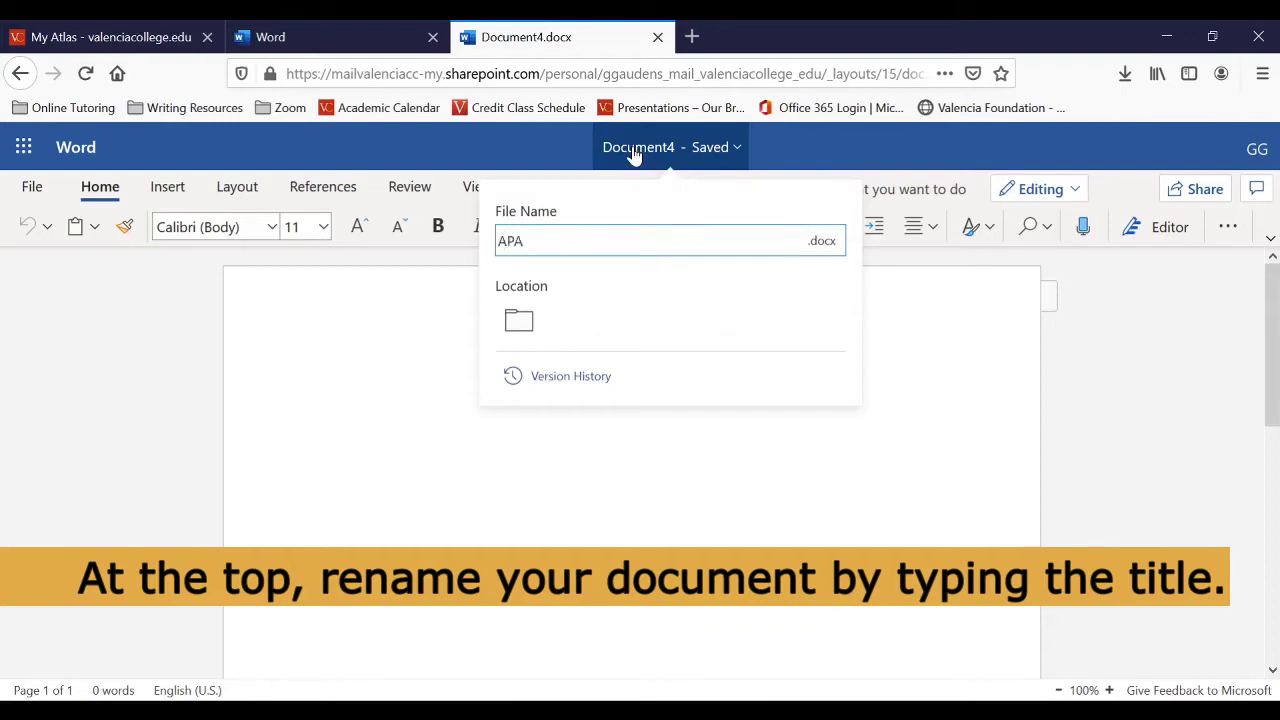
type(" Style Paper")
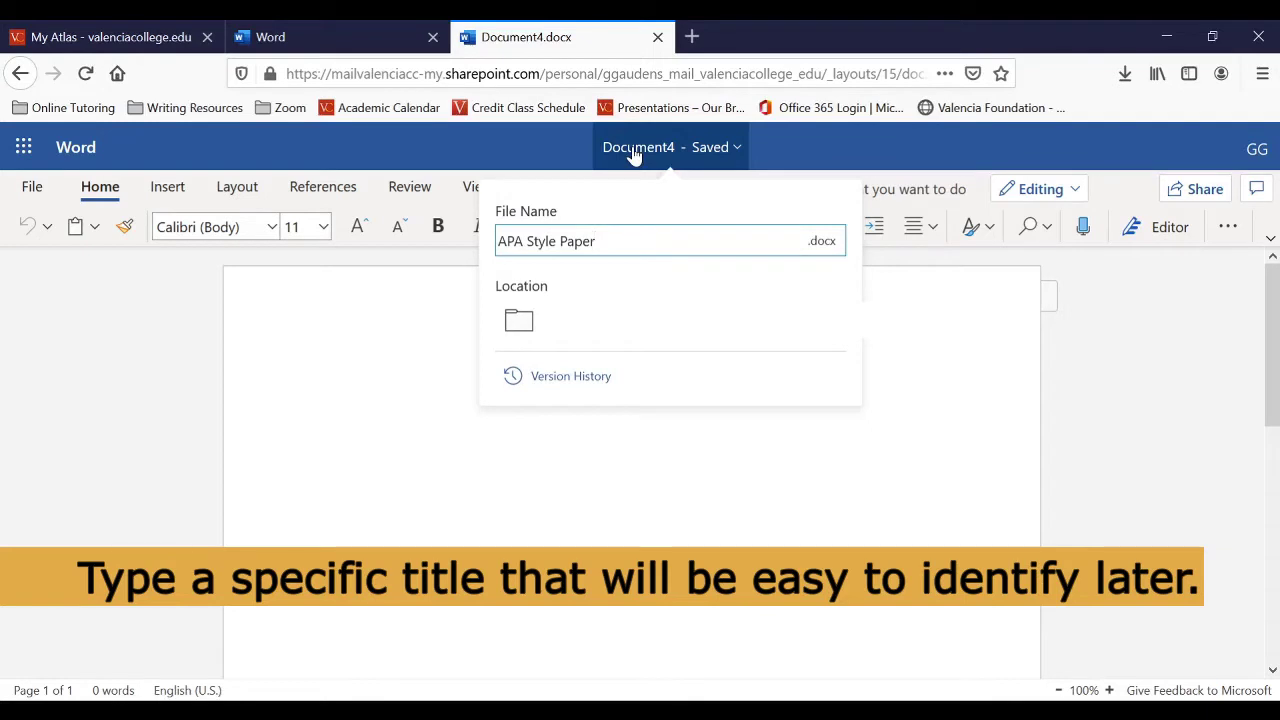
key("Return")
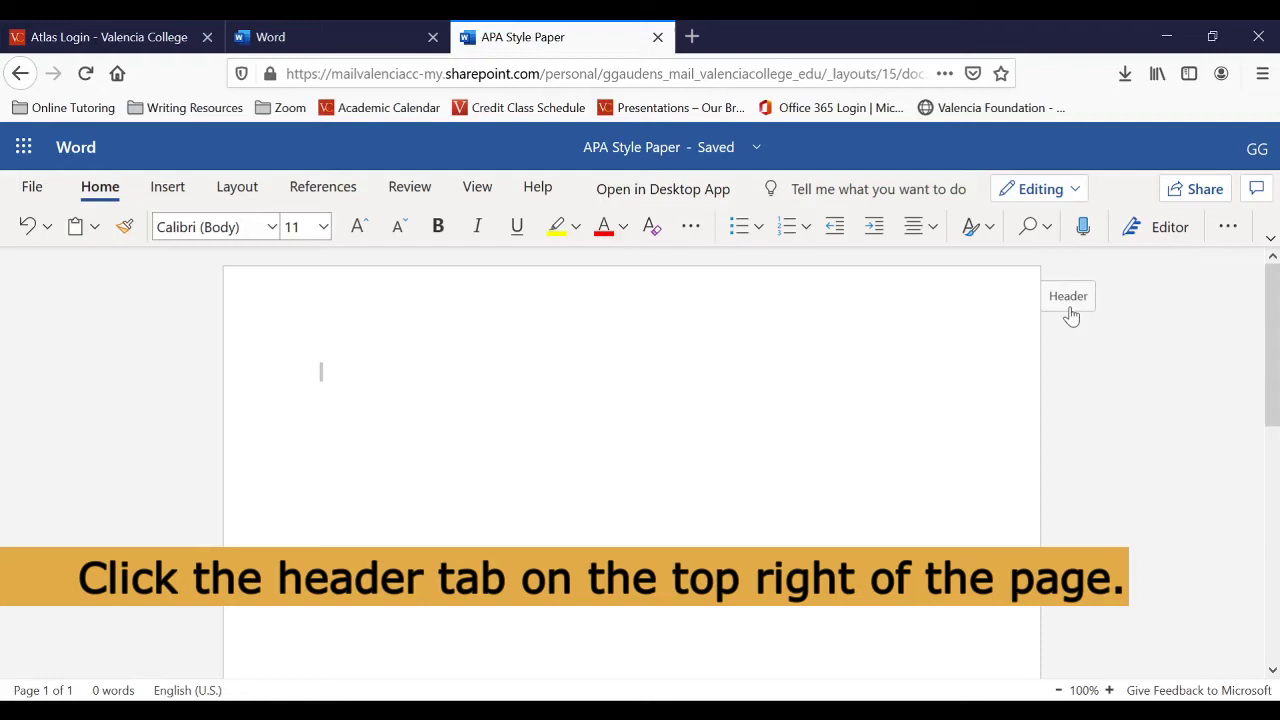
- Open the document's header and add a page number at the right side of it
left_click(1070, 315)
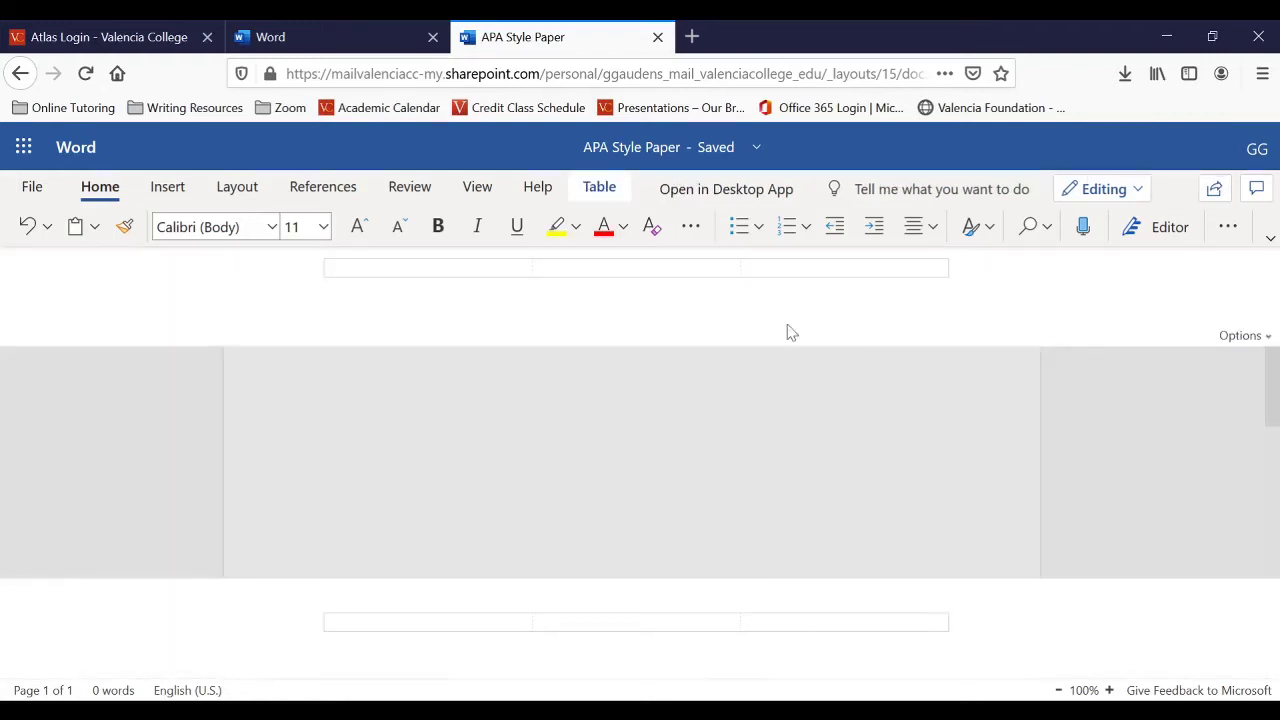
left_click(172, 194)
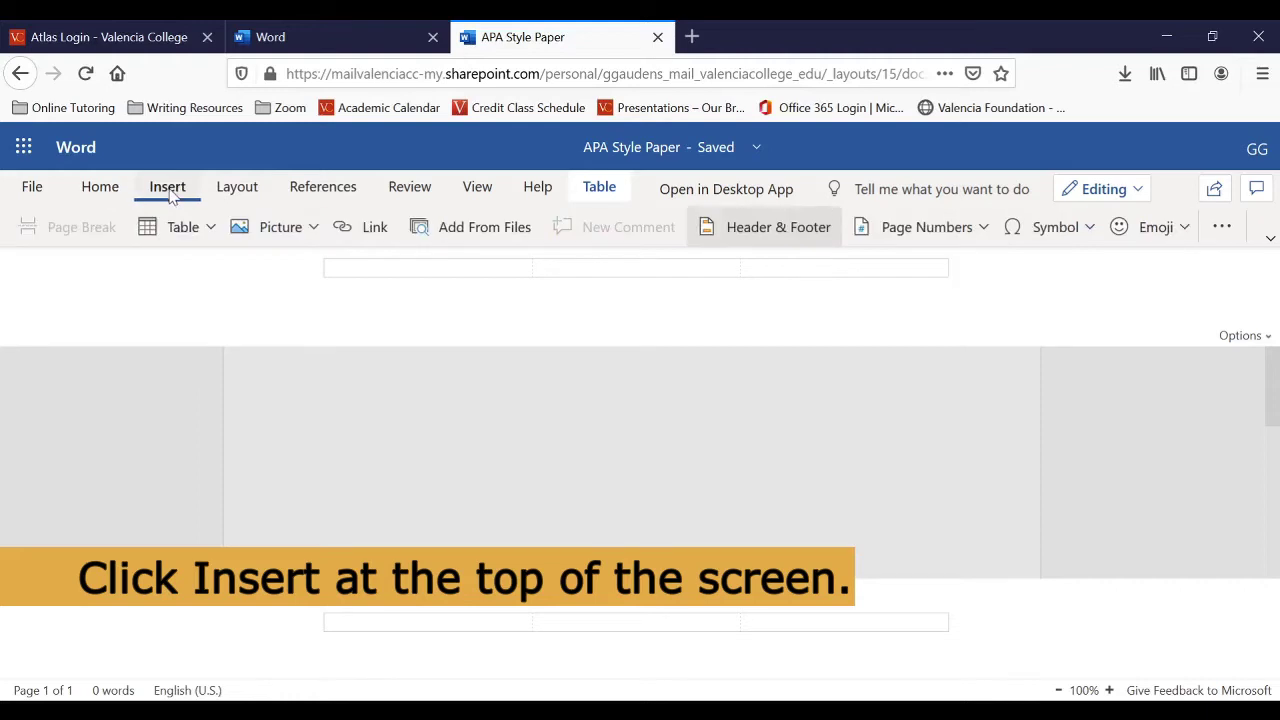
left_click(984, 238)
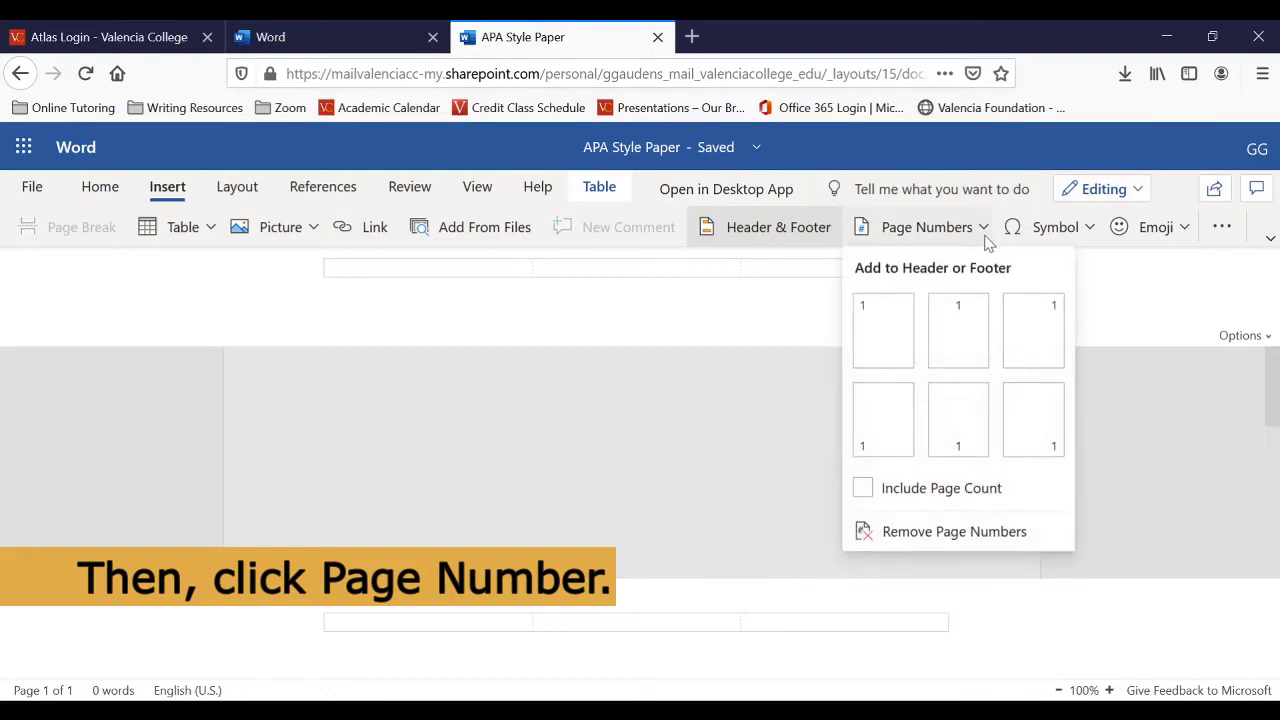
left_click(1036, 335)
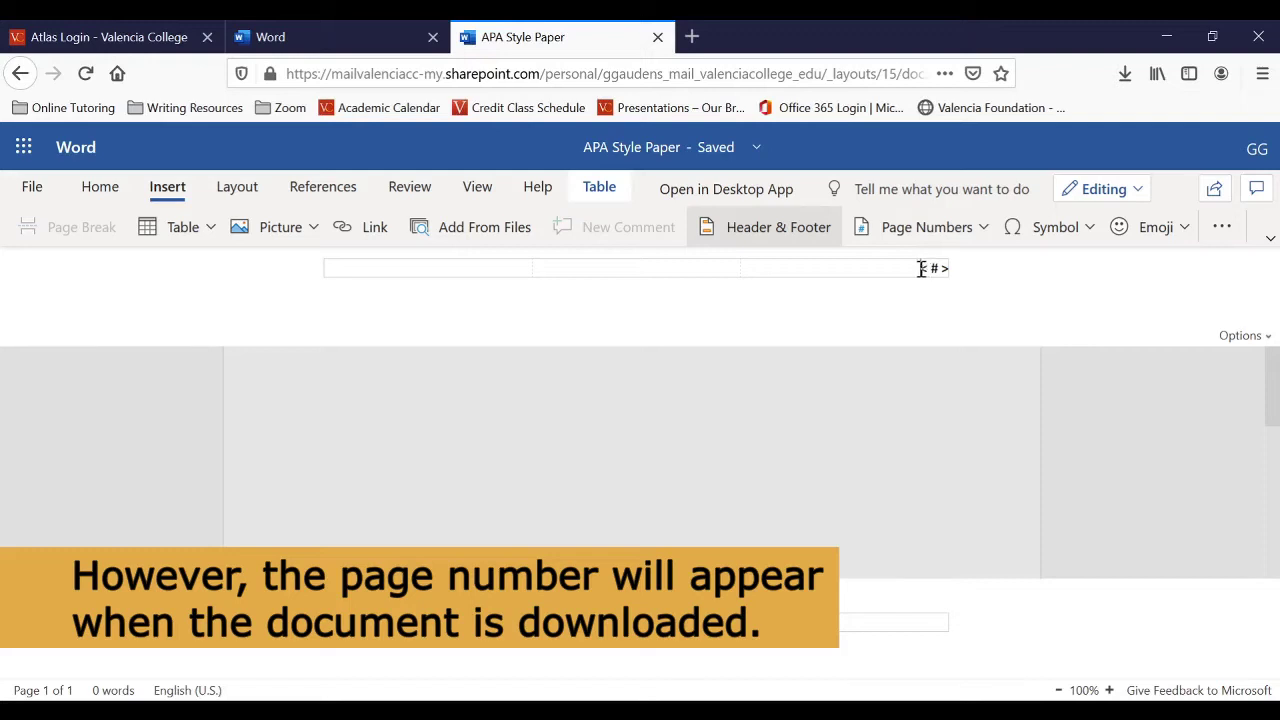
- Format the header's page number in Times New Roman size 12 and return to the document body
left_click_drag(920, 268, 943, 270)
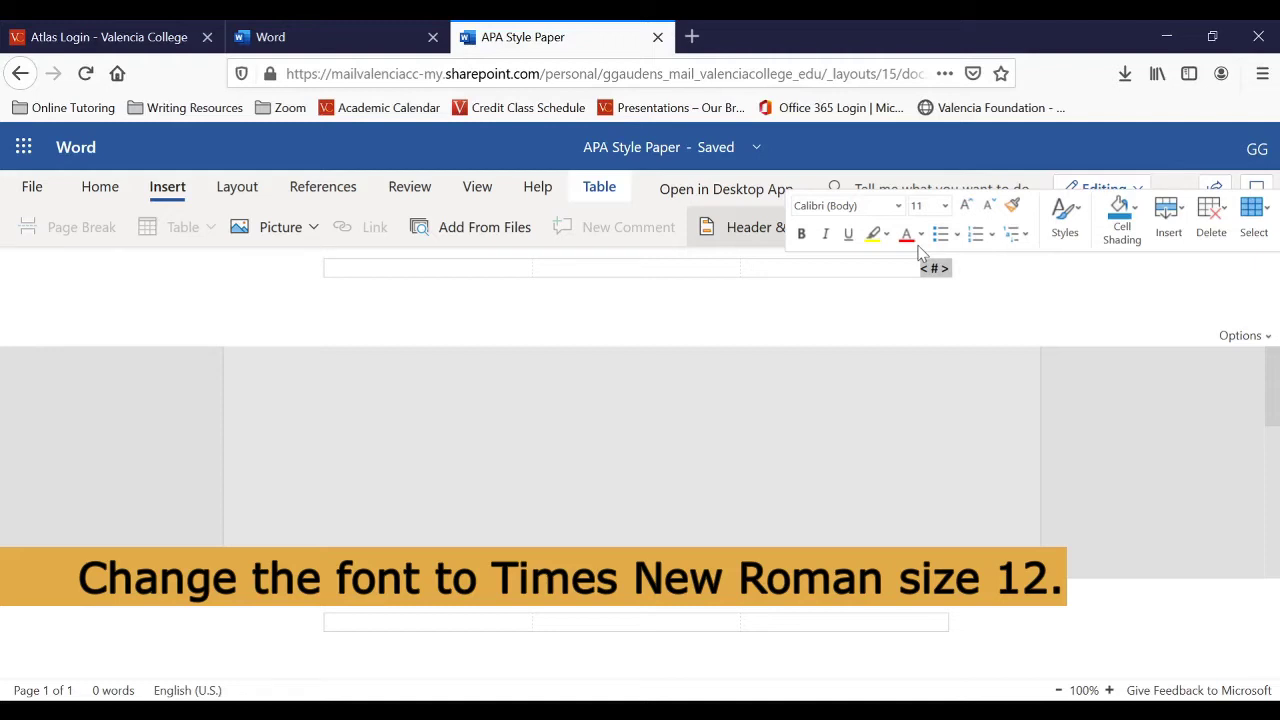
left_click(899, 207)
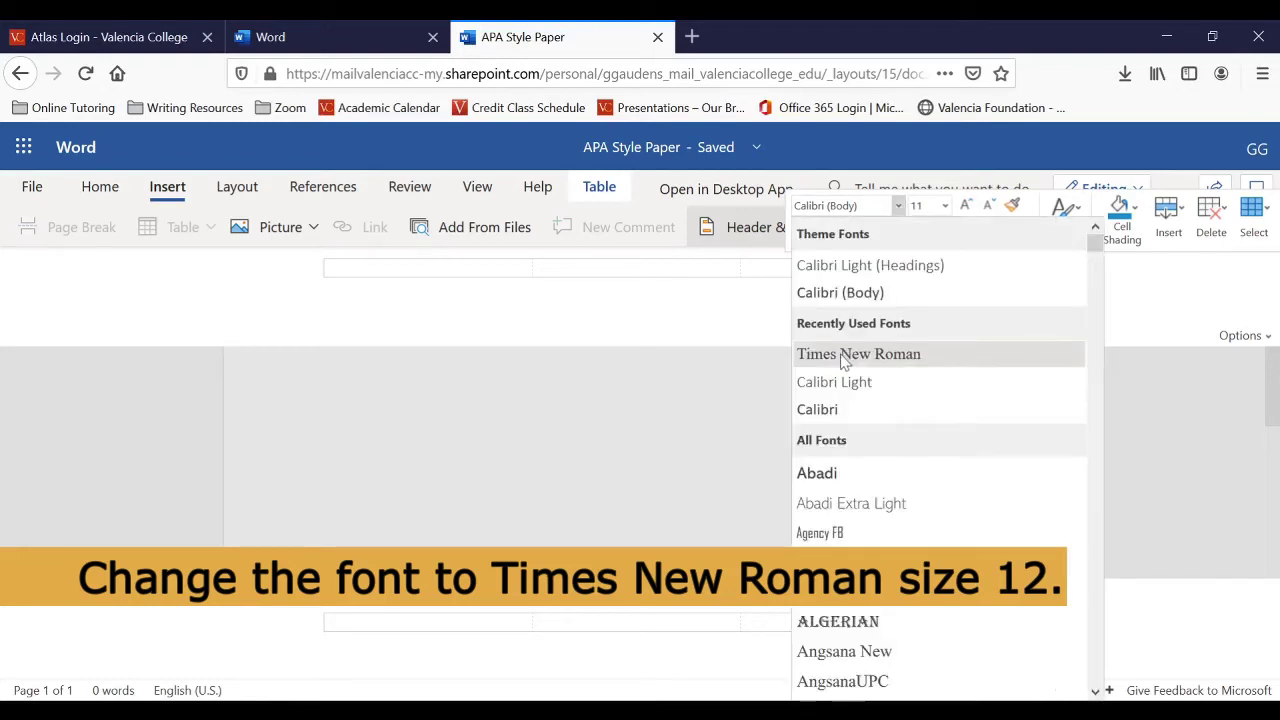
left_click(841, 355)
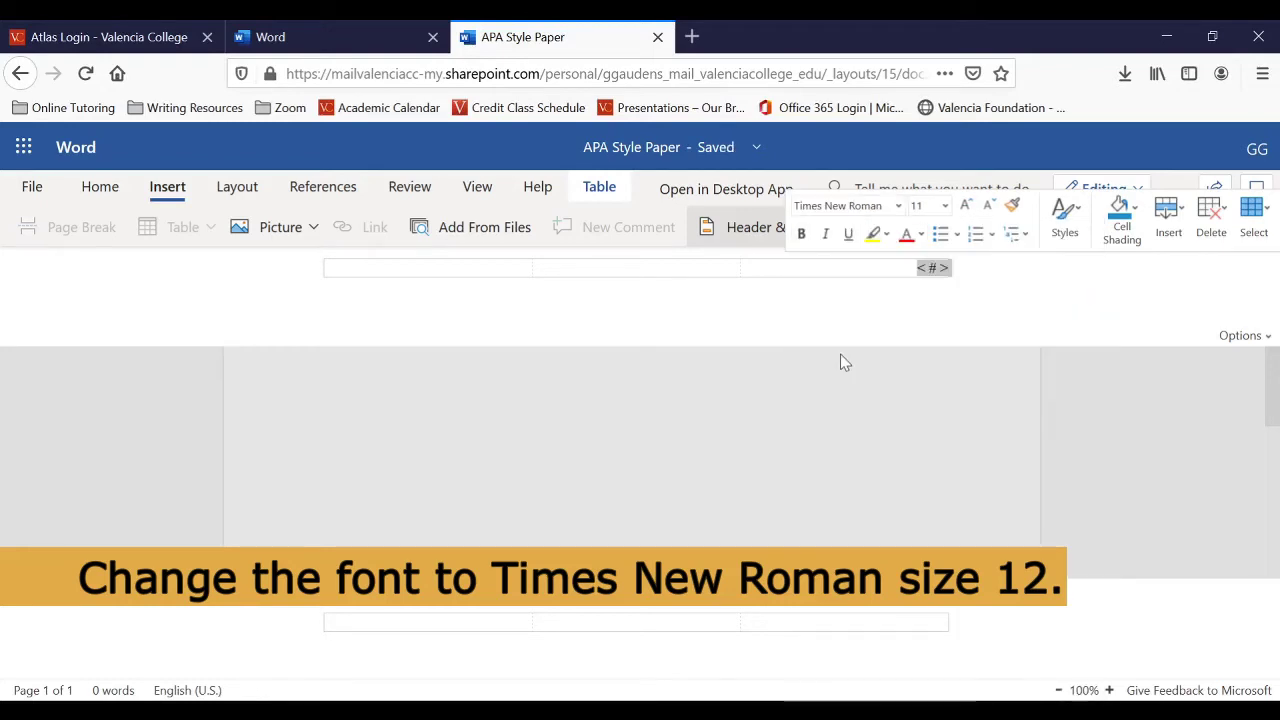
left_click(944, 207)
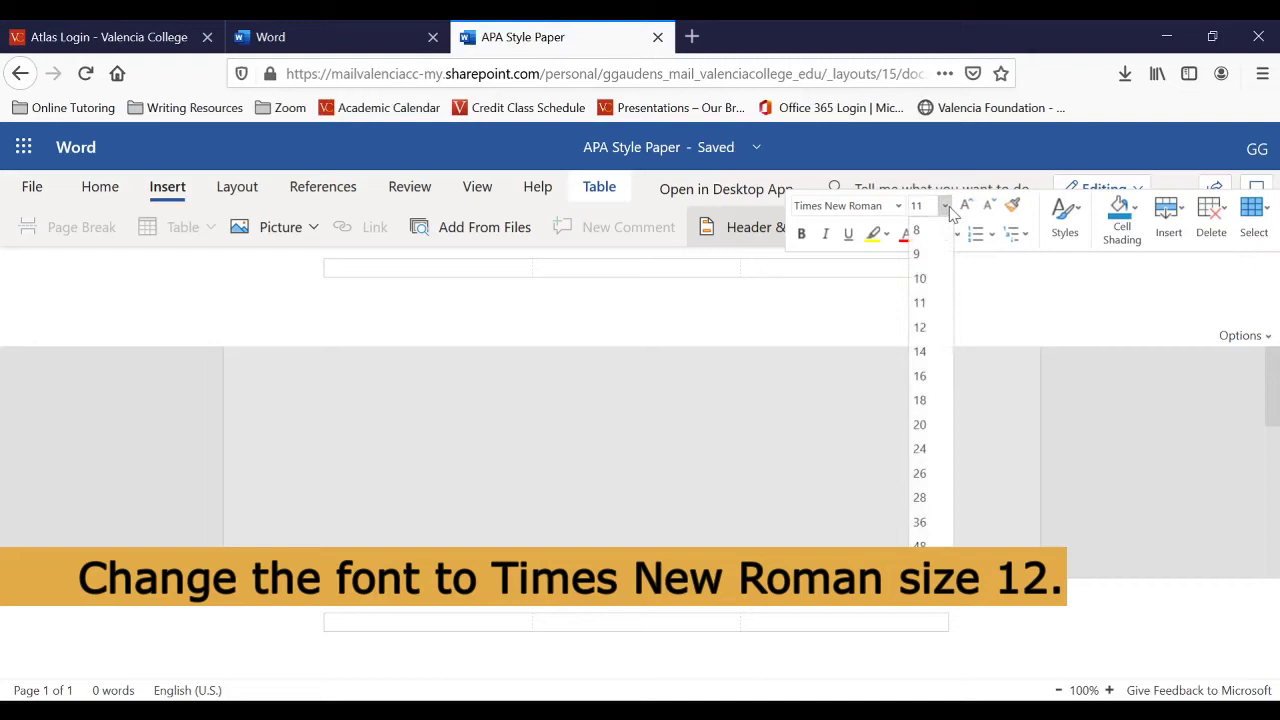
left_click(918, 328)
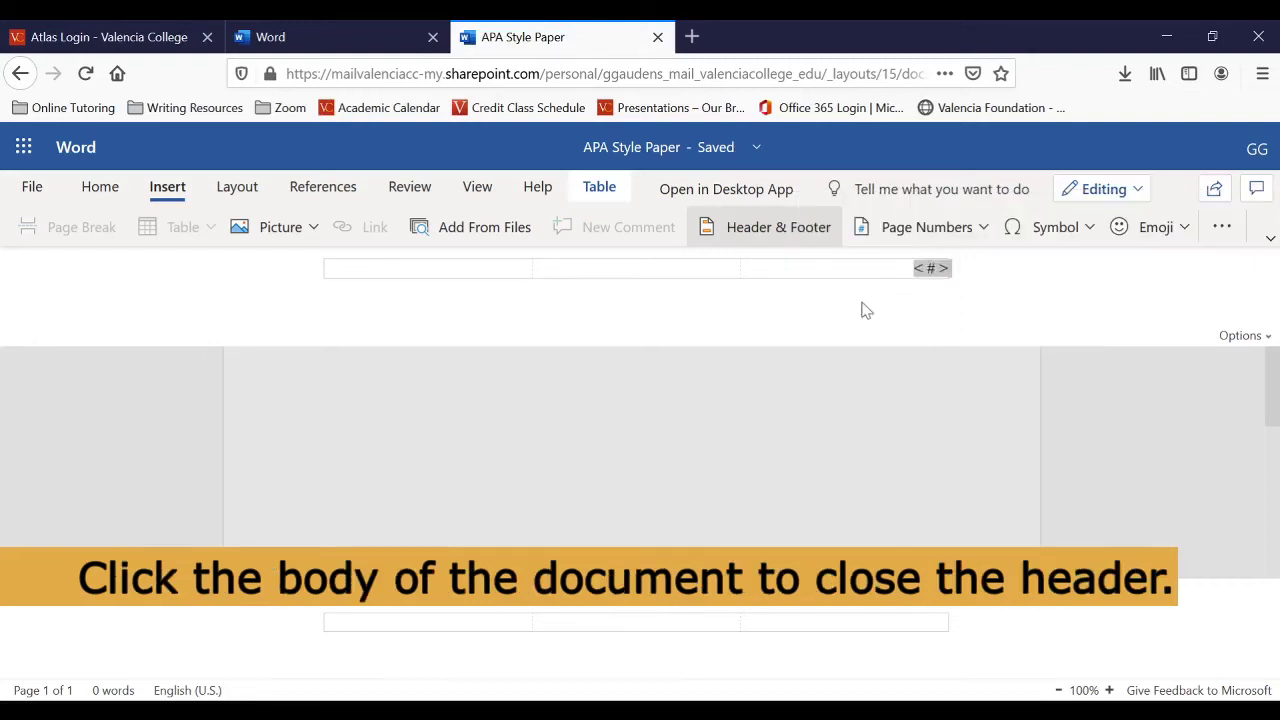
left_click(628, 430)
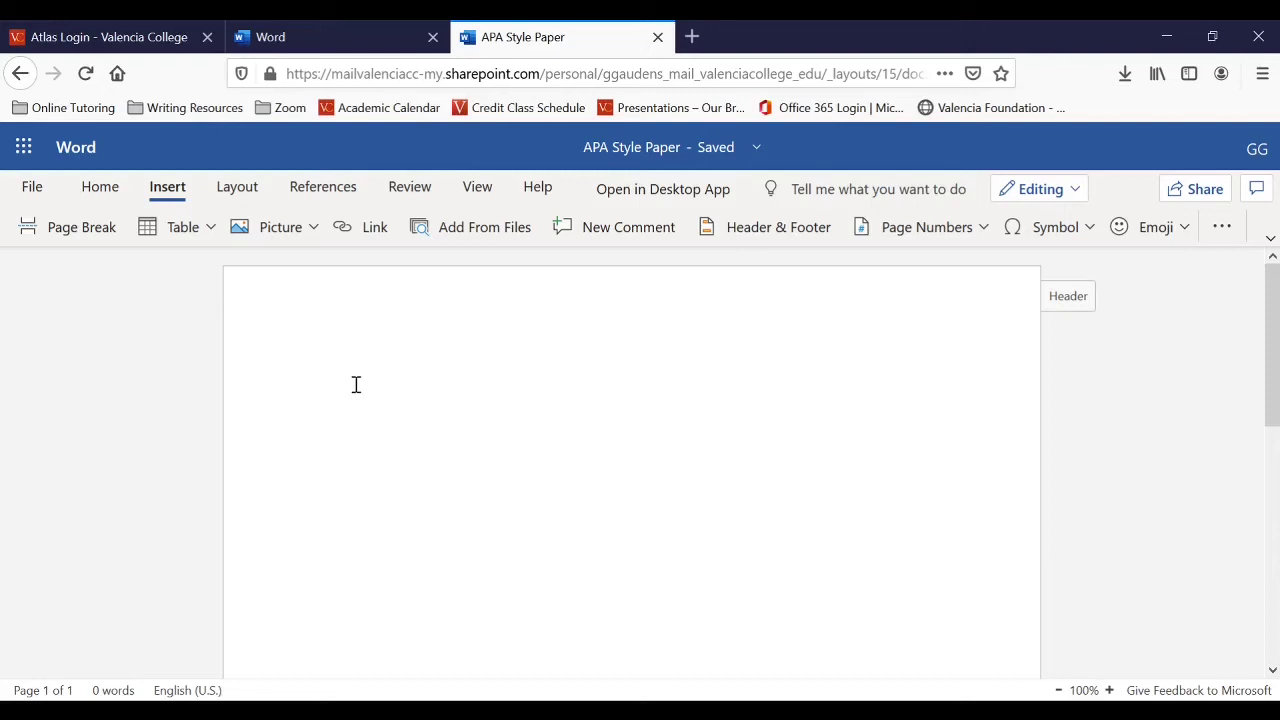
- Set the font of the document body to Times New Roman size 12
left_click(104, 193)
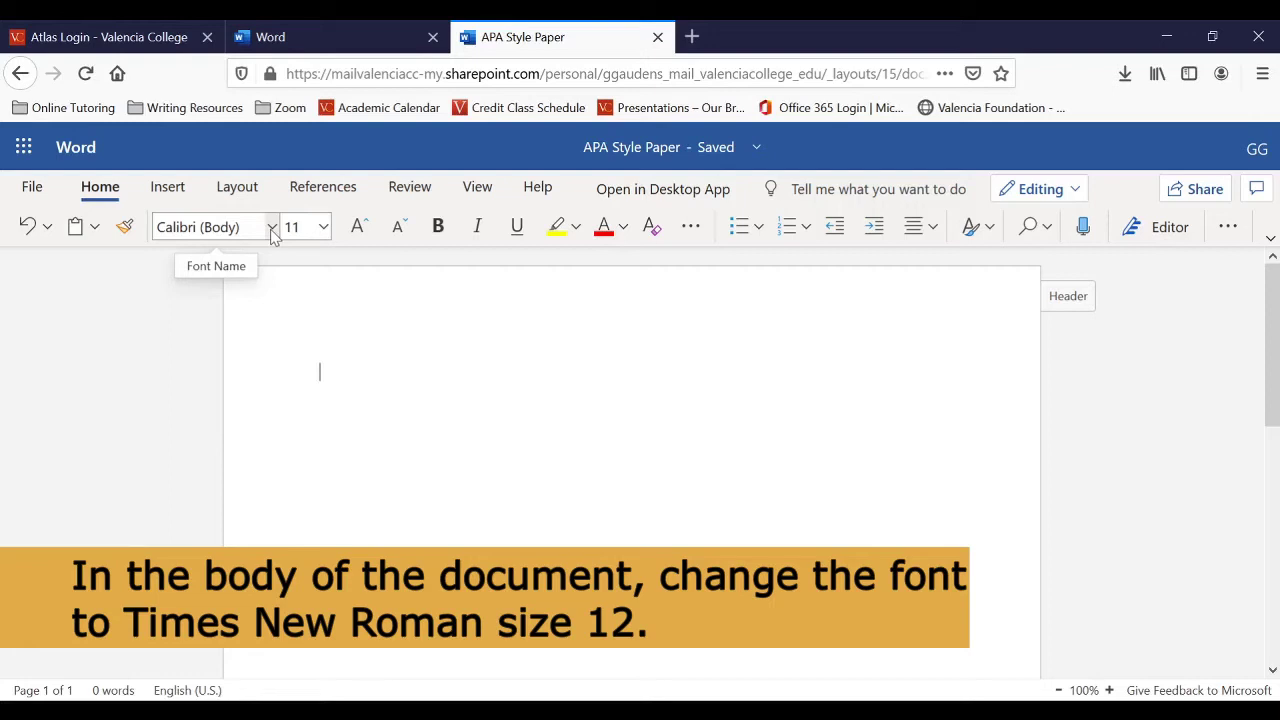
left_click(271, 227)
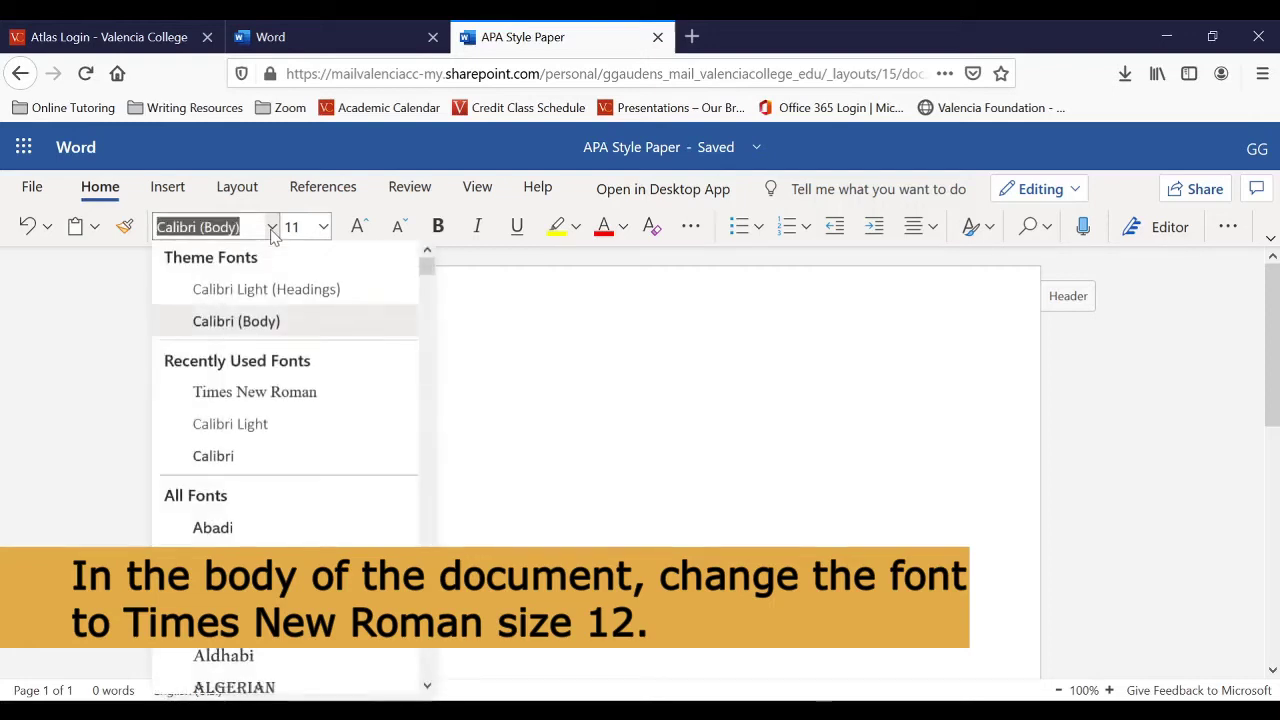
left_click(247, 394)
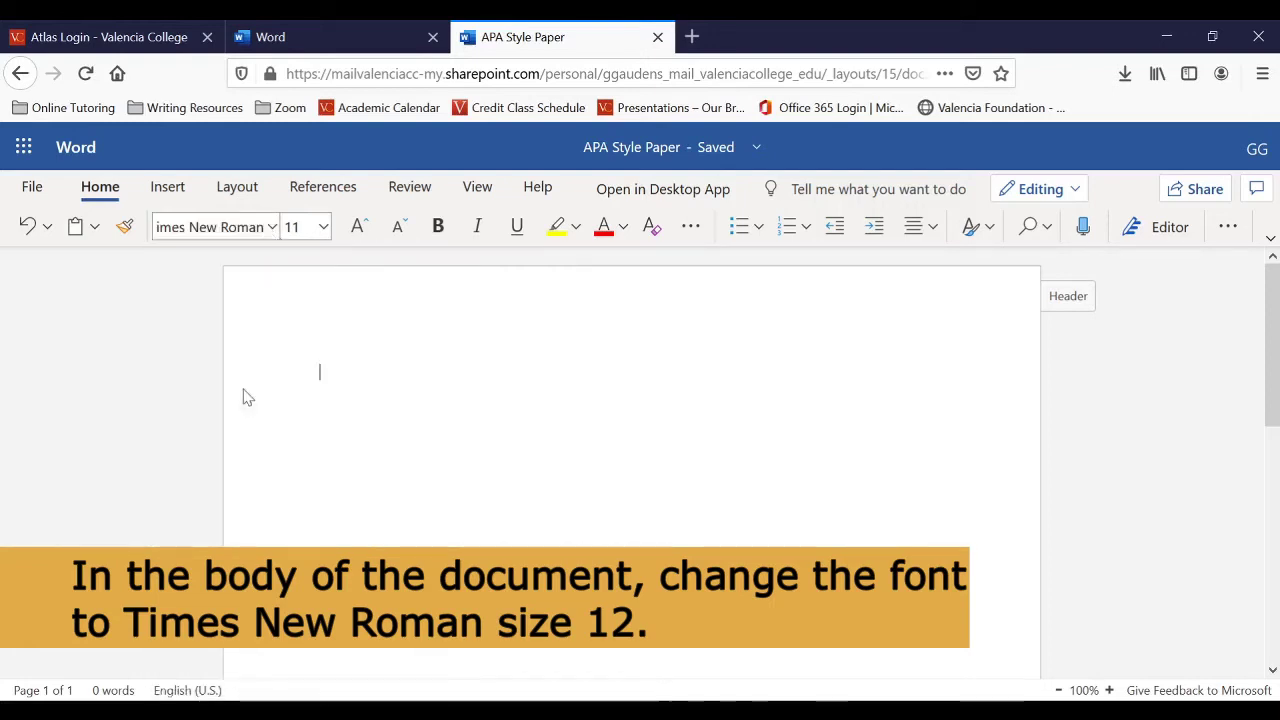
left_click(323, 230)
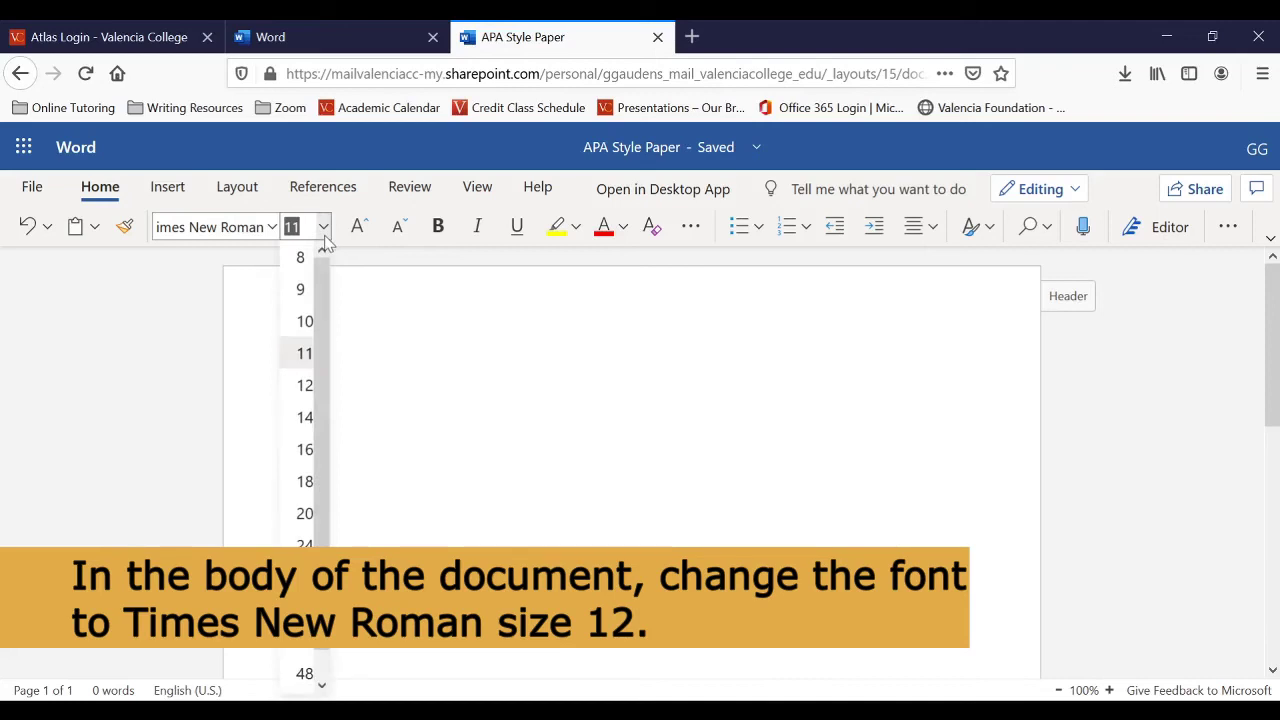
left_click(295, 386)
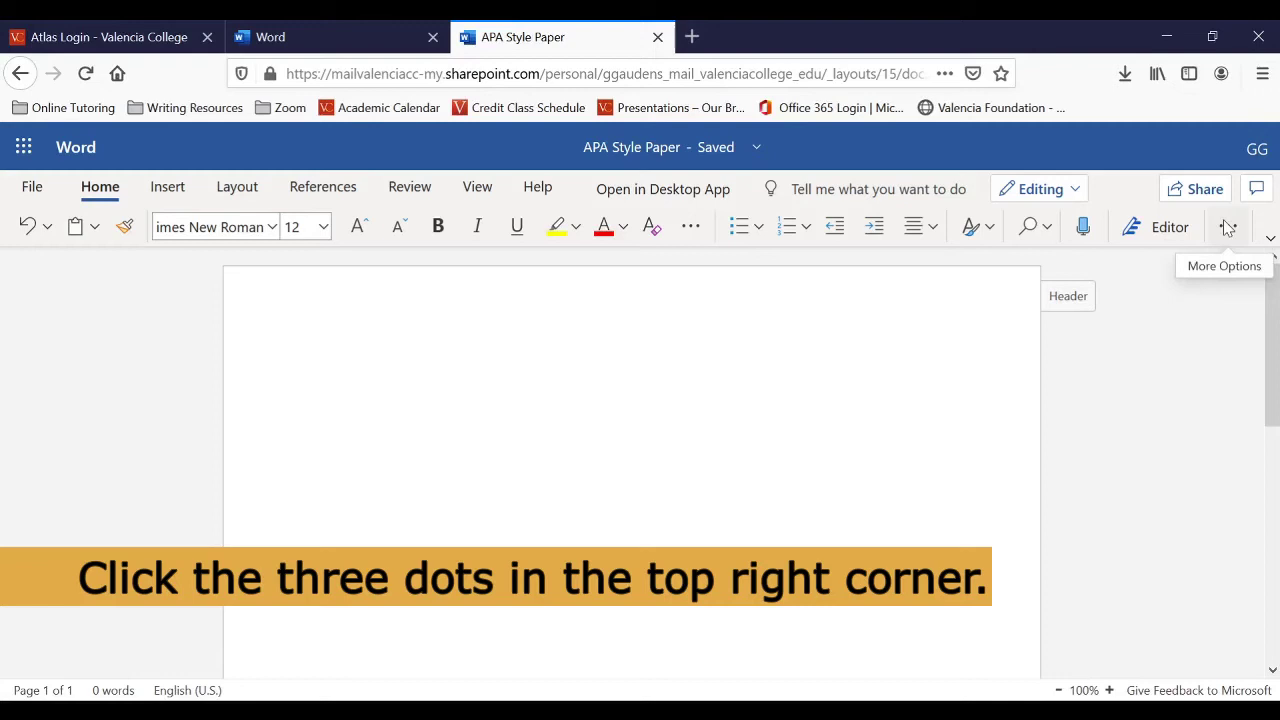
- Set the body's paragraph formatting to double line spacing with 0 pt spacing after
left_click(1228, 228)
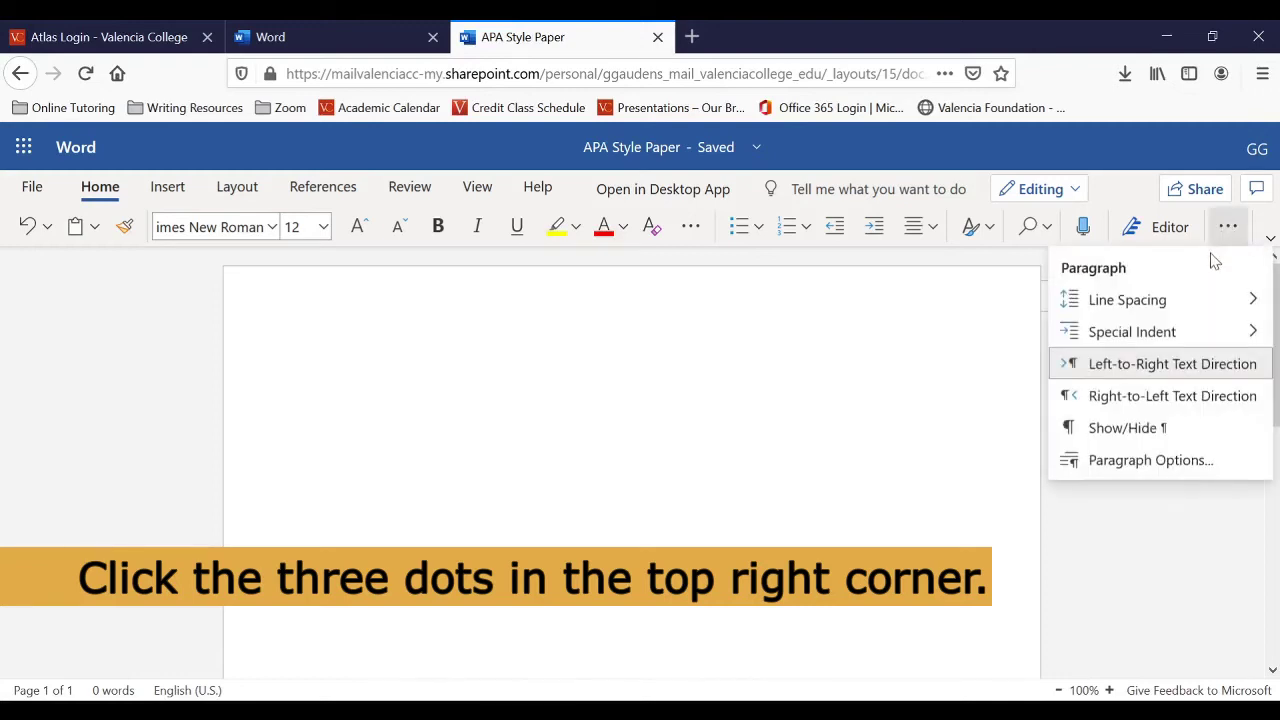
left_click(1115, 477)
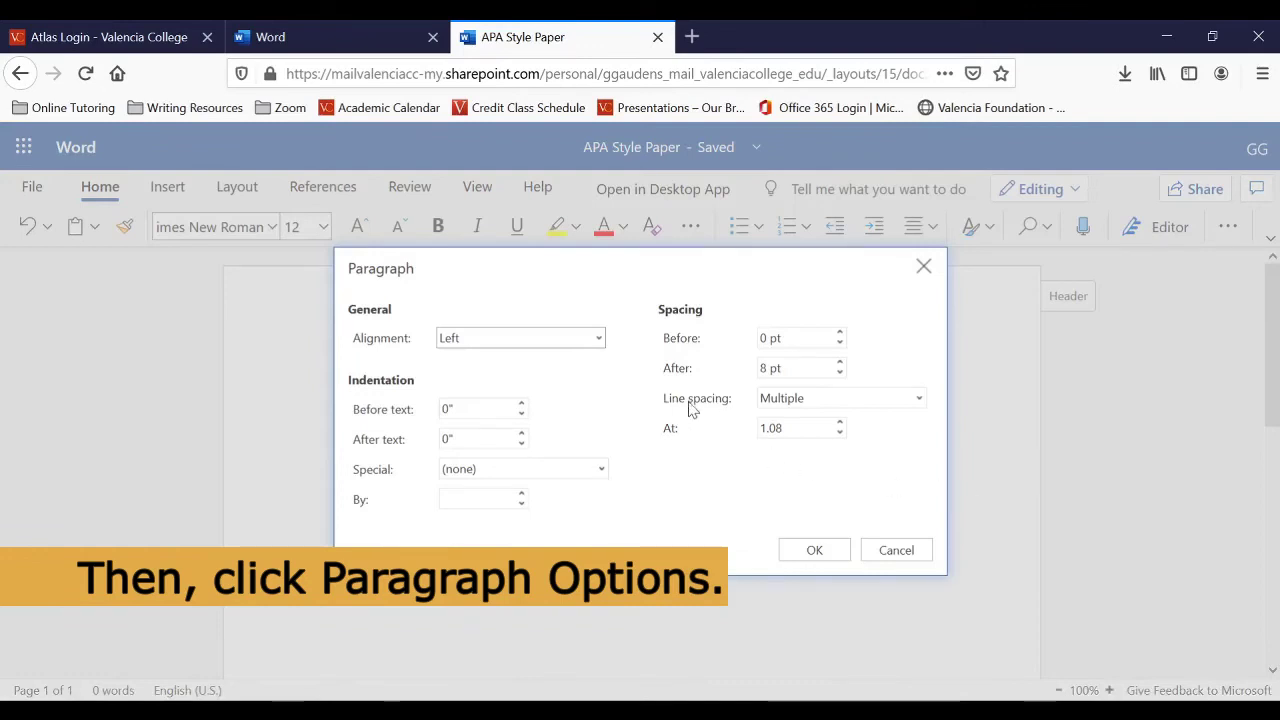
left_click(918, 400)
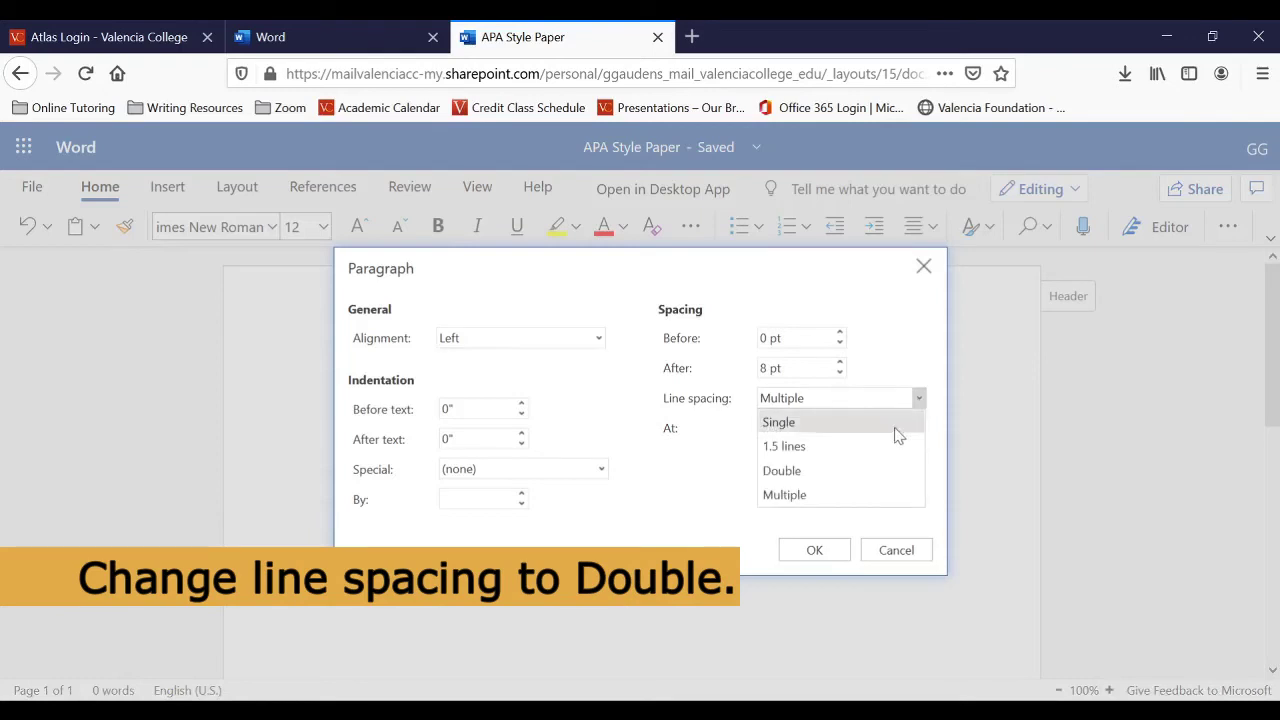
left_click(853, 471)
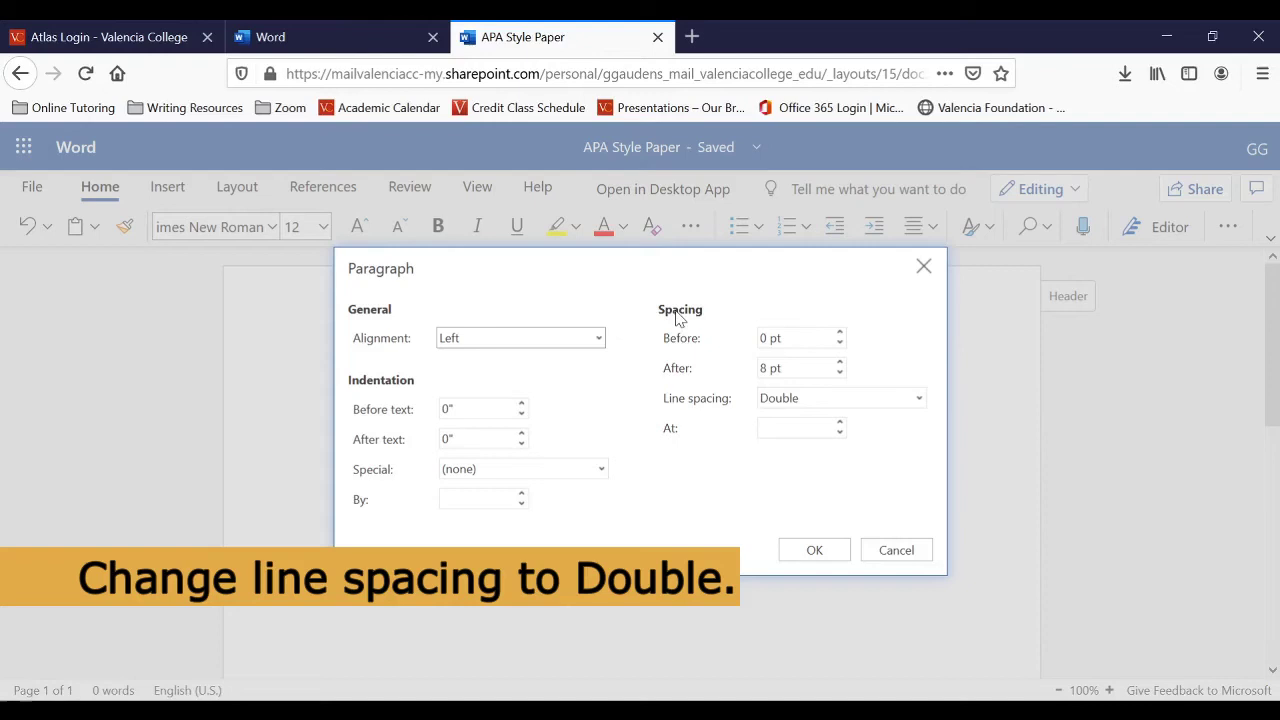
triple_click(765, 368)
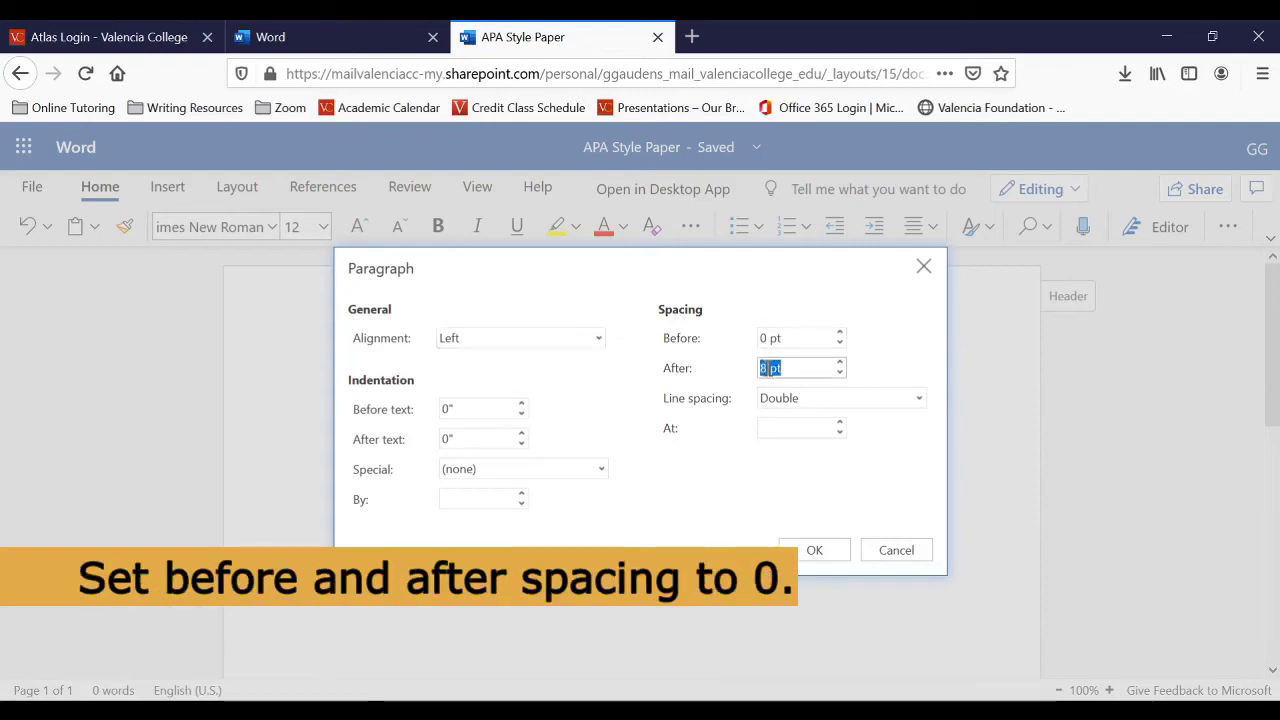
type("0")
left_click(818, 552)
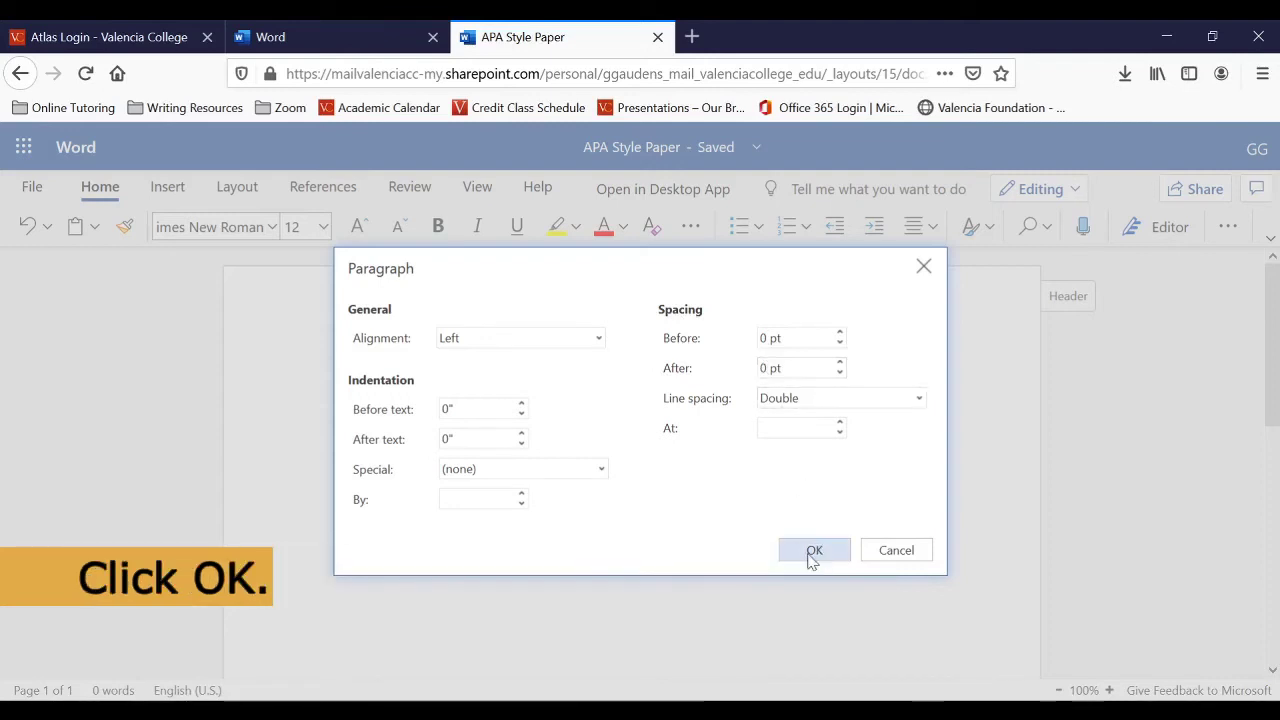
left_click(811, 557)
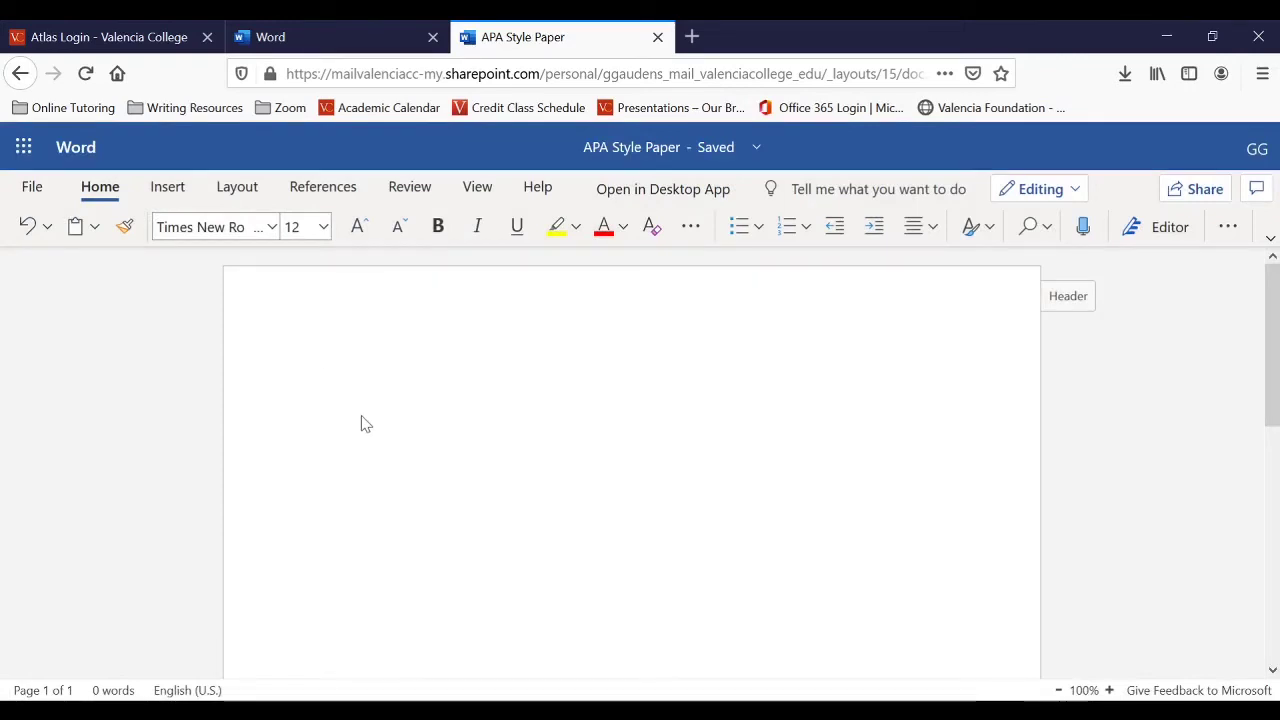
- Open the page margin options to check the document's margins
left_click(239, 196)
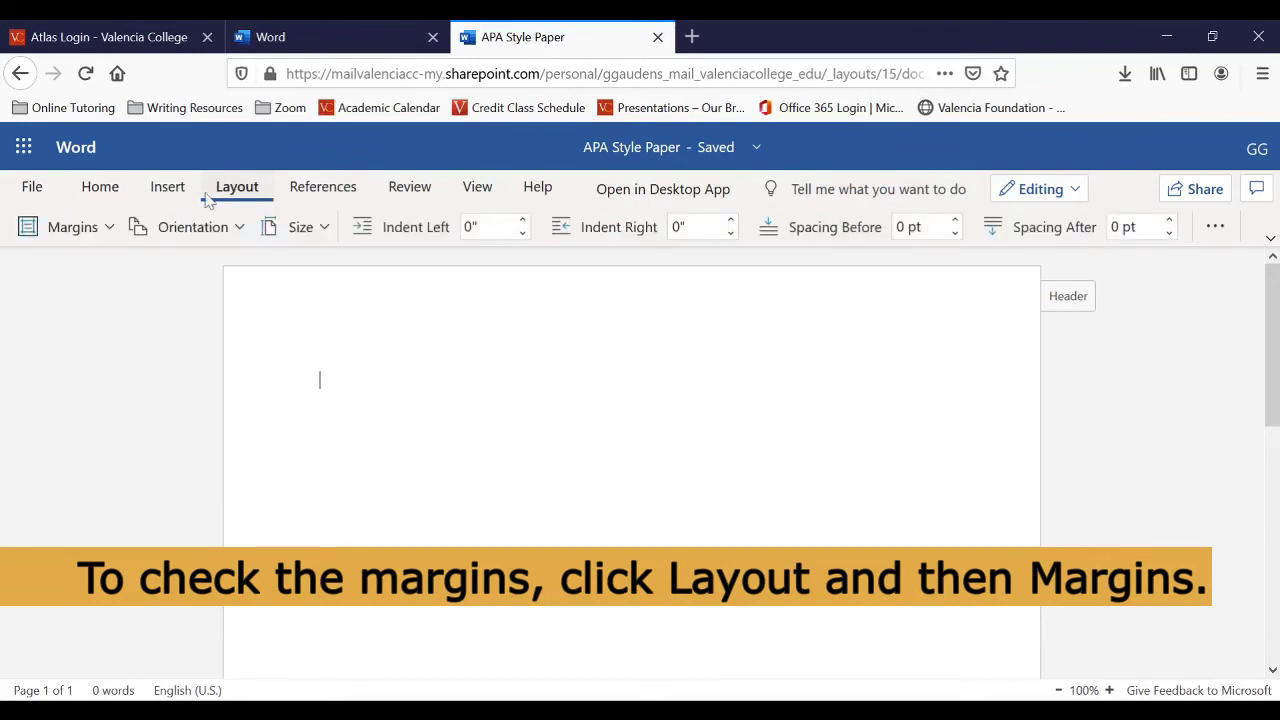
left_click(97, 232)
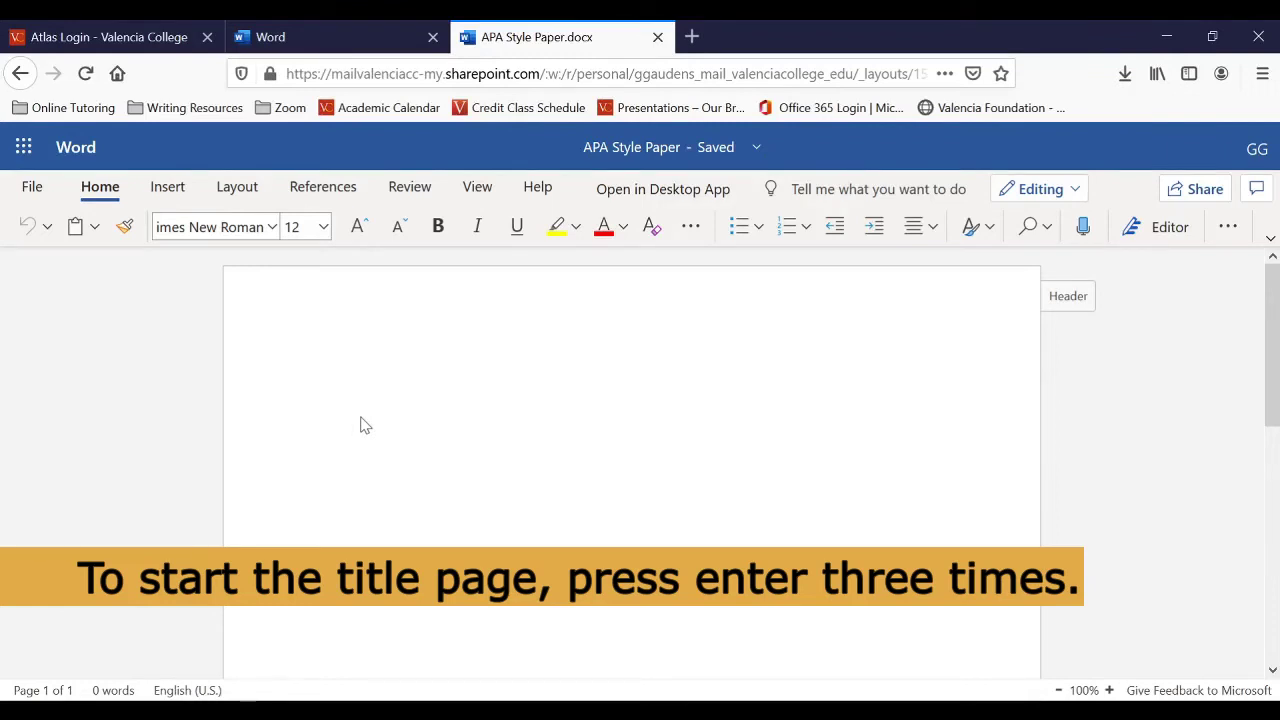
- Start the title page with three line breaks and centre the line for the title
key("Return")
key("Return")
key("Return")
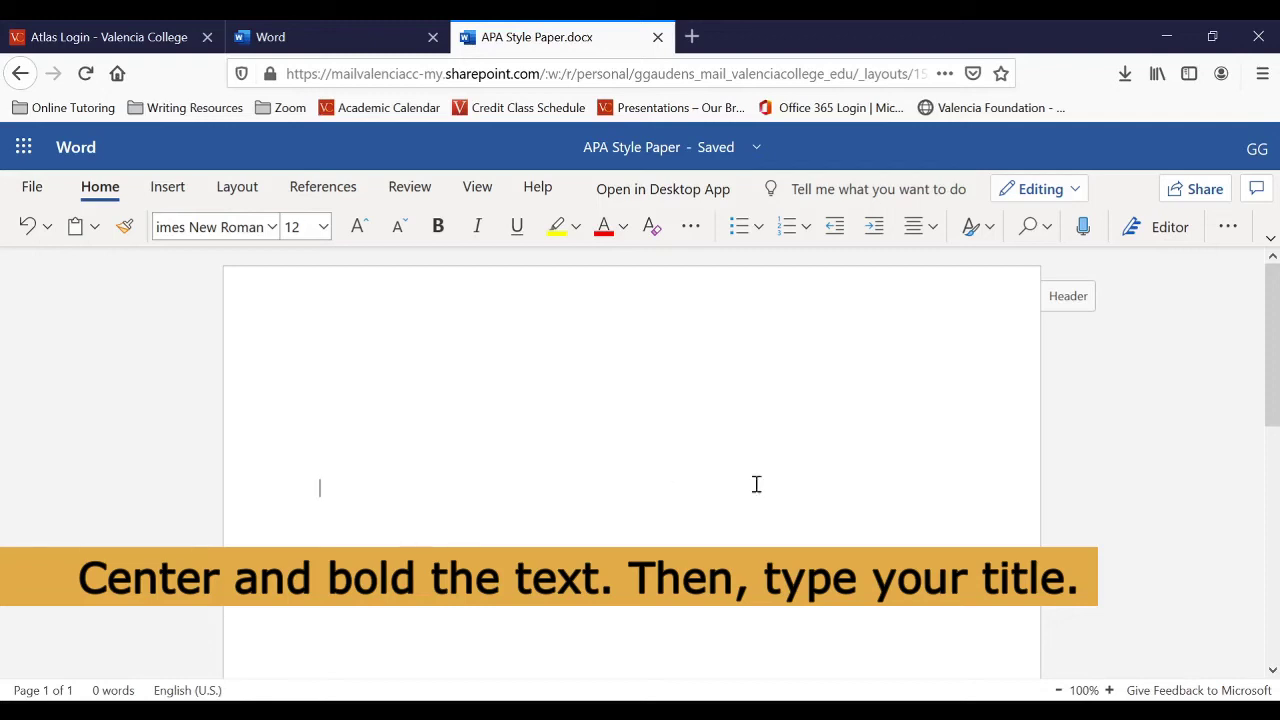
left_click(930, 229)
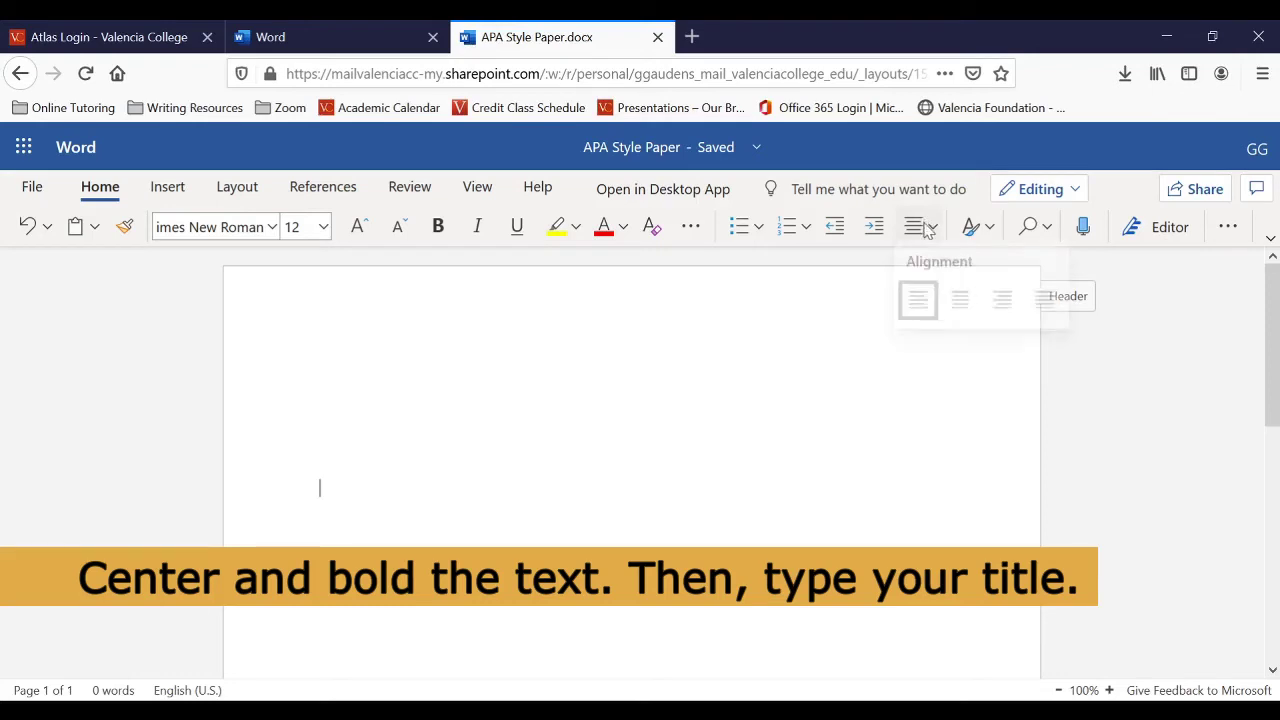
left_click(959, 310)
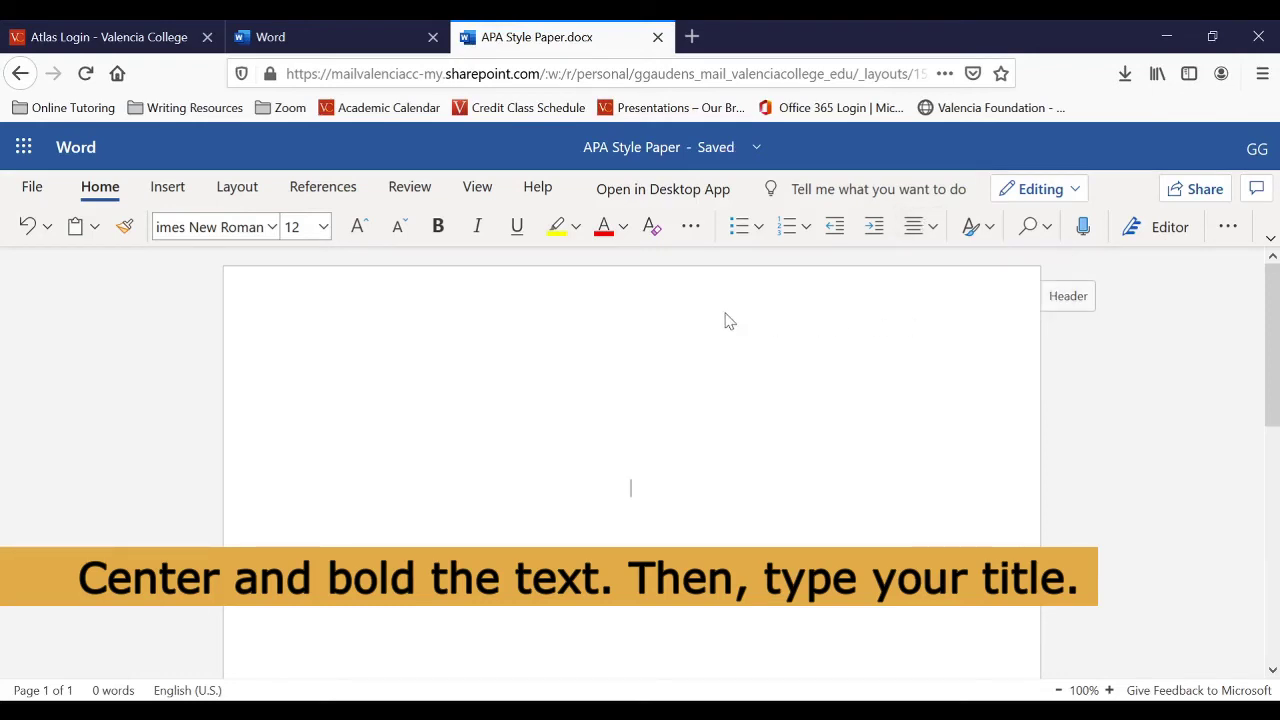
- Enter the title "Creating a Paper Using APA Style" in bold and add two line breaks after it
left_click(440, 236)
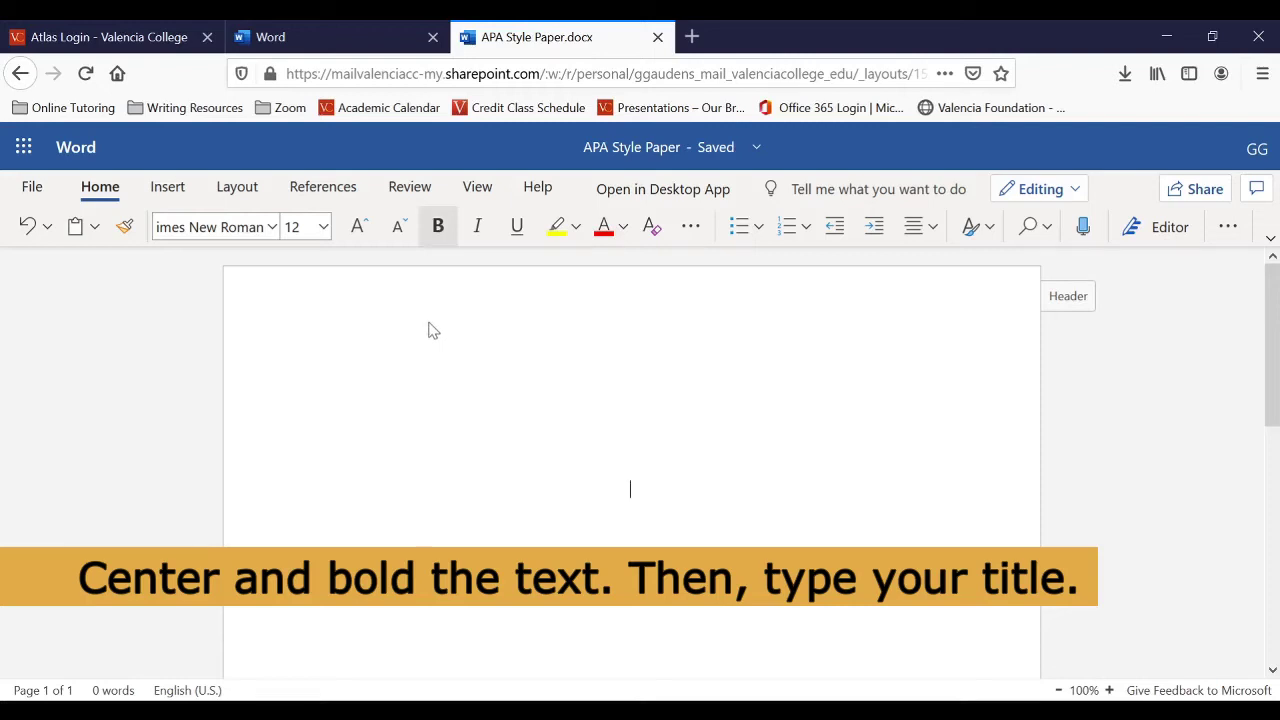
type("Creating a Paper Using ")
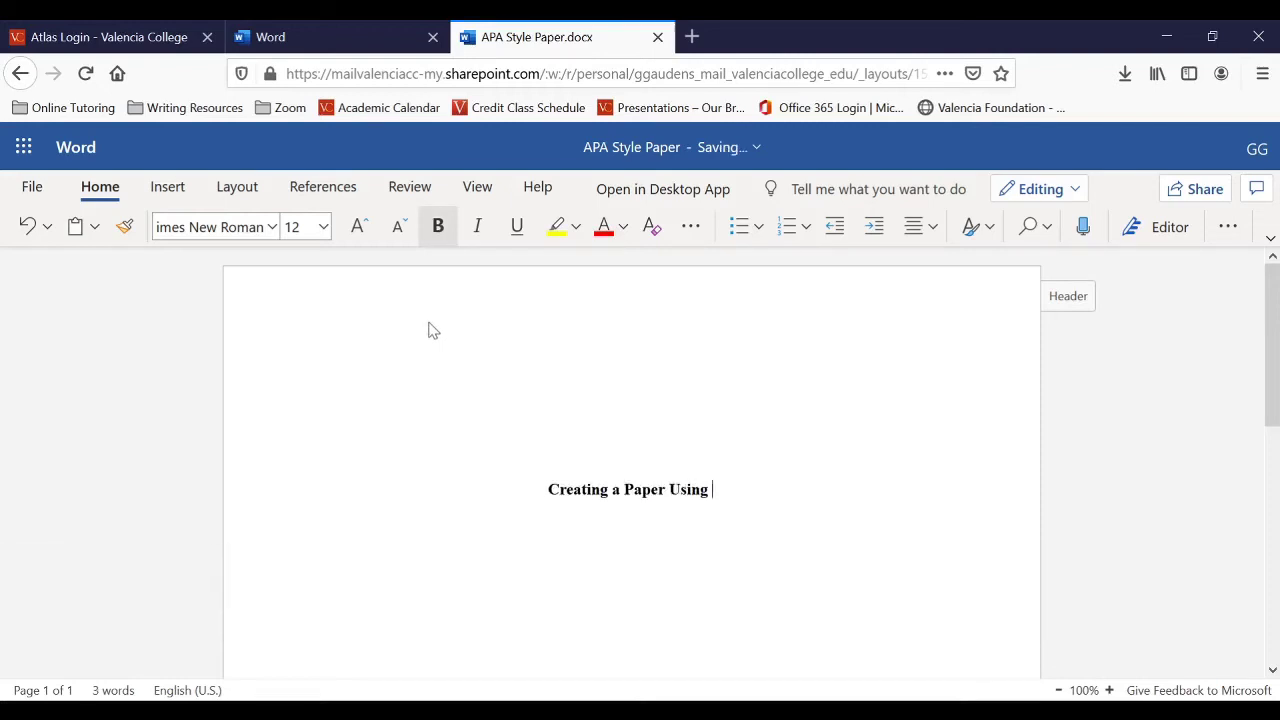
type("APA Style")
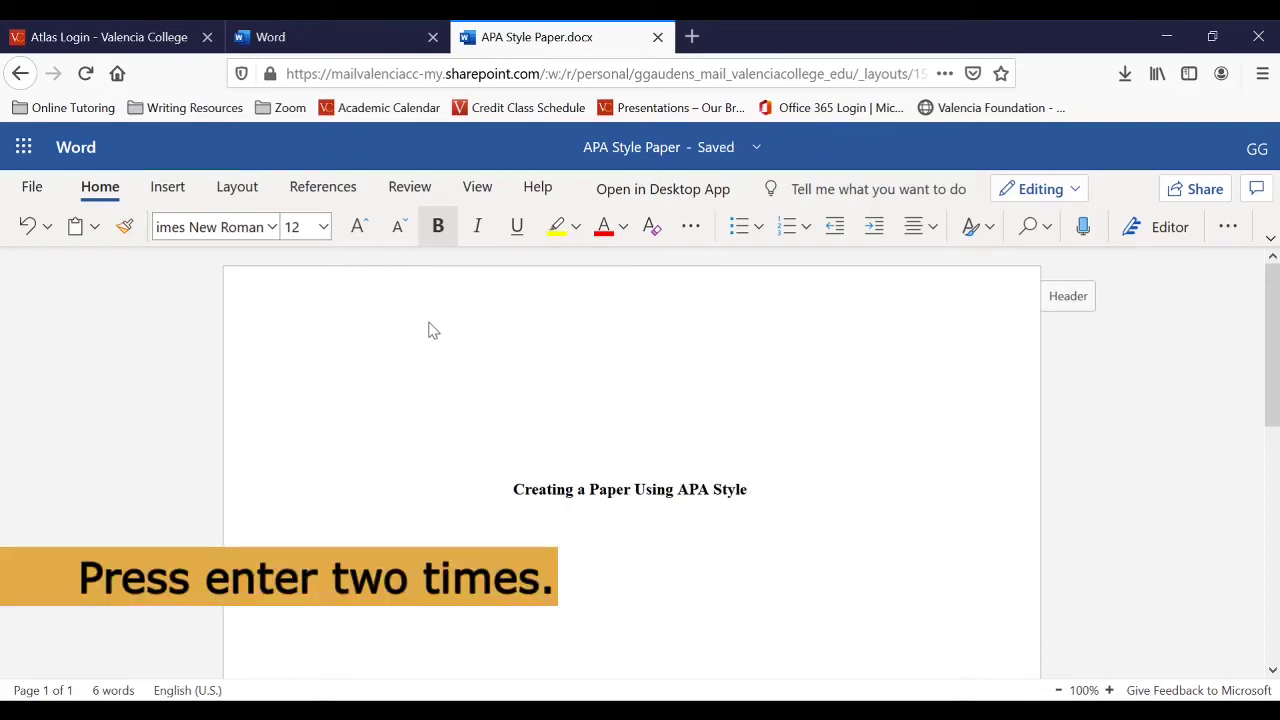
key("Return")
key("Return")
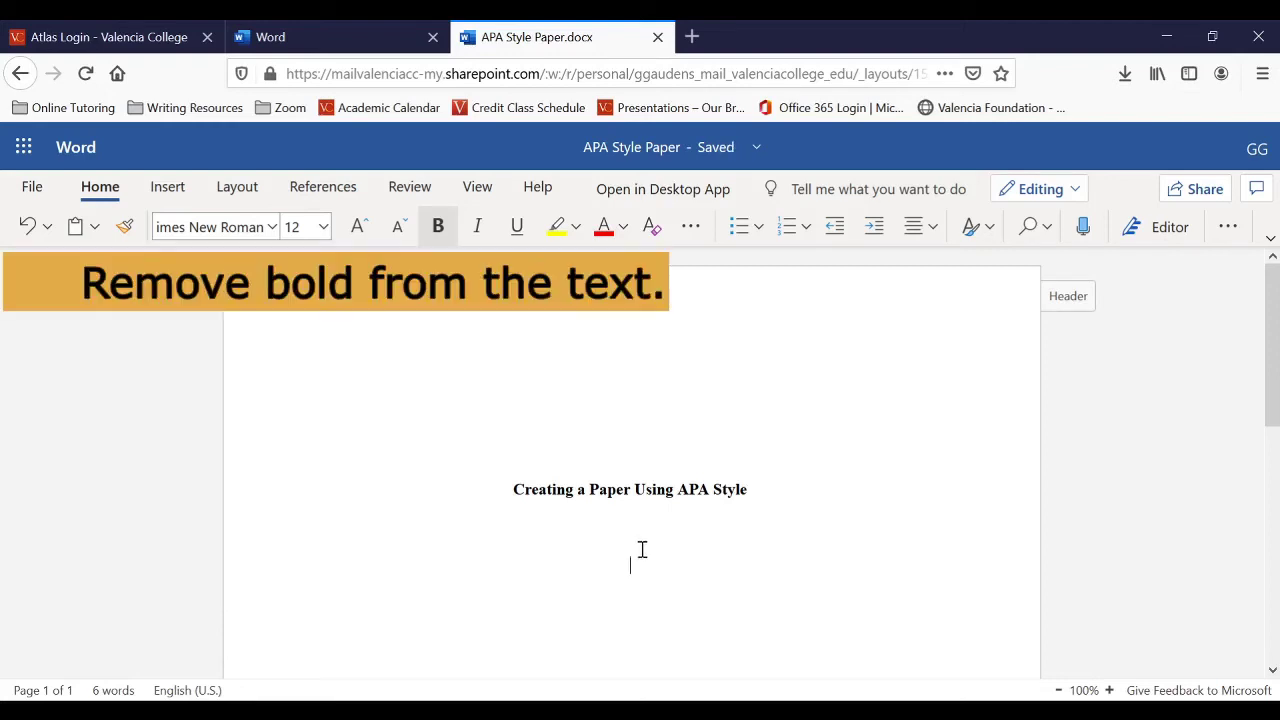
- Turn off bold and add the author's full name with middle initial, followed by "Valencia College" on its own line
left_click(445, 238)
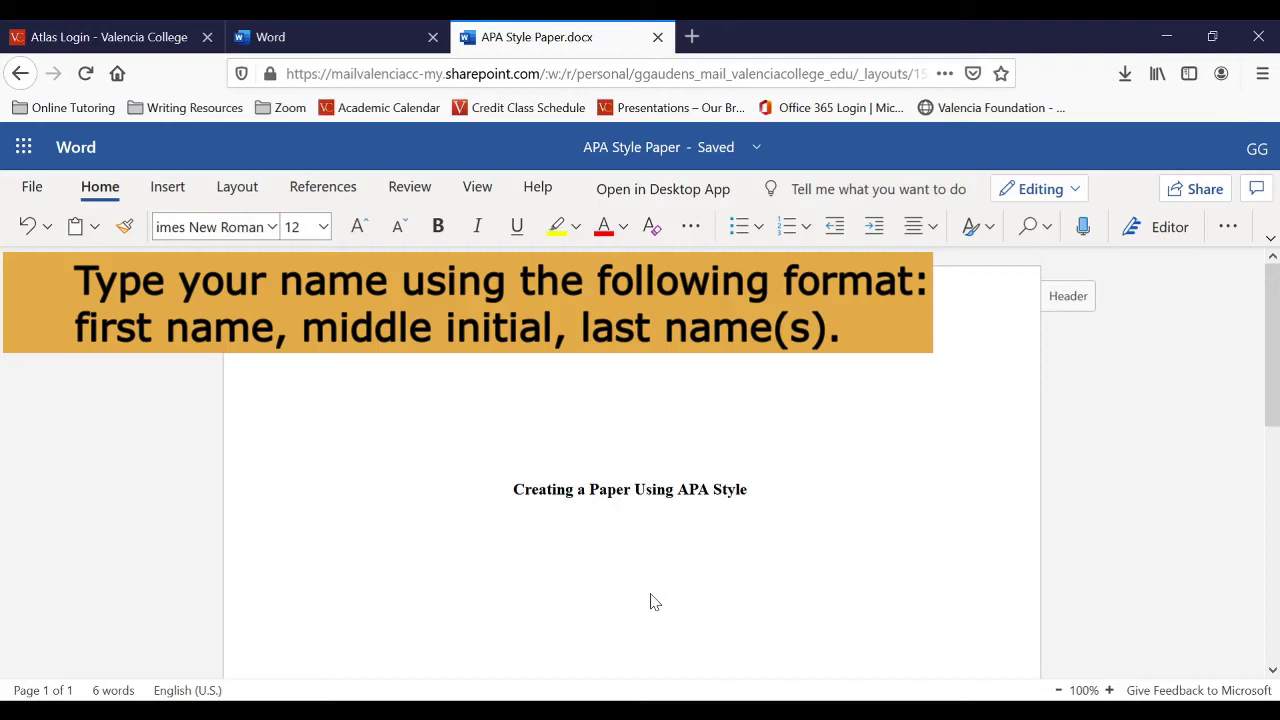
type("First M.")
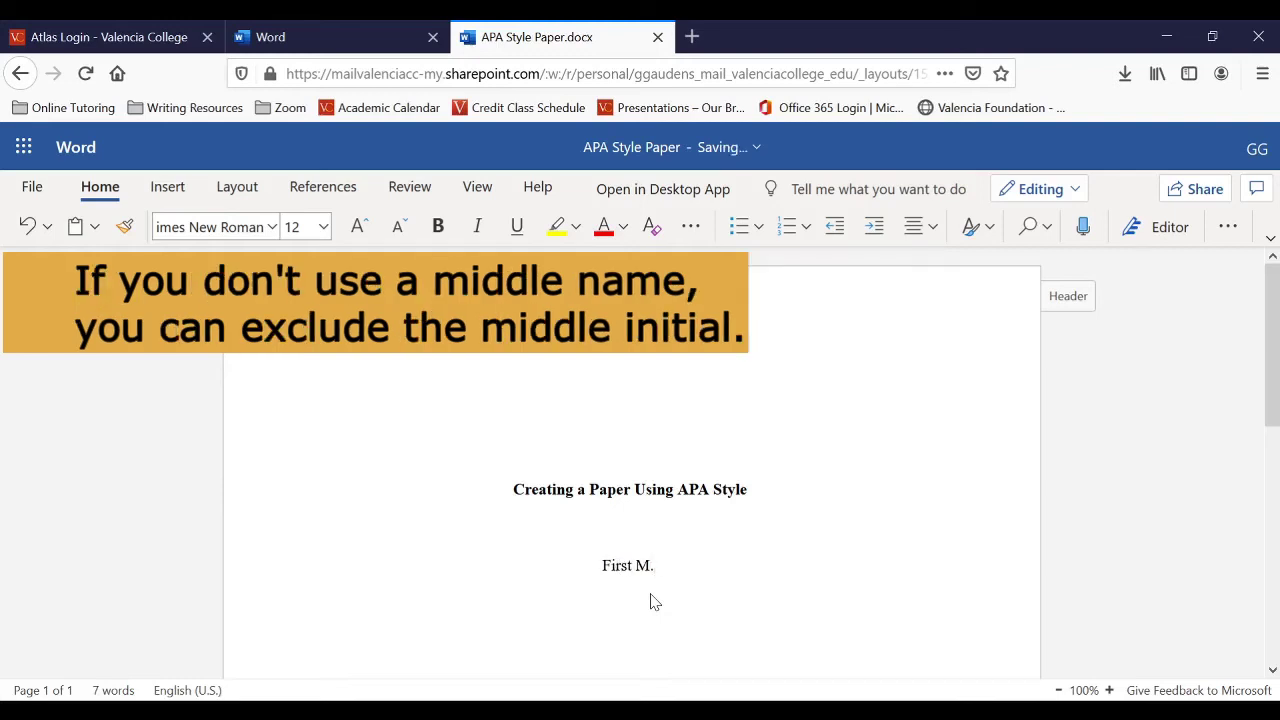
type(" Last")
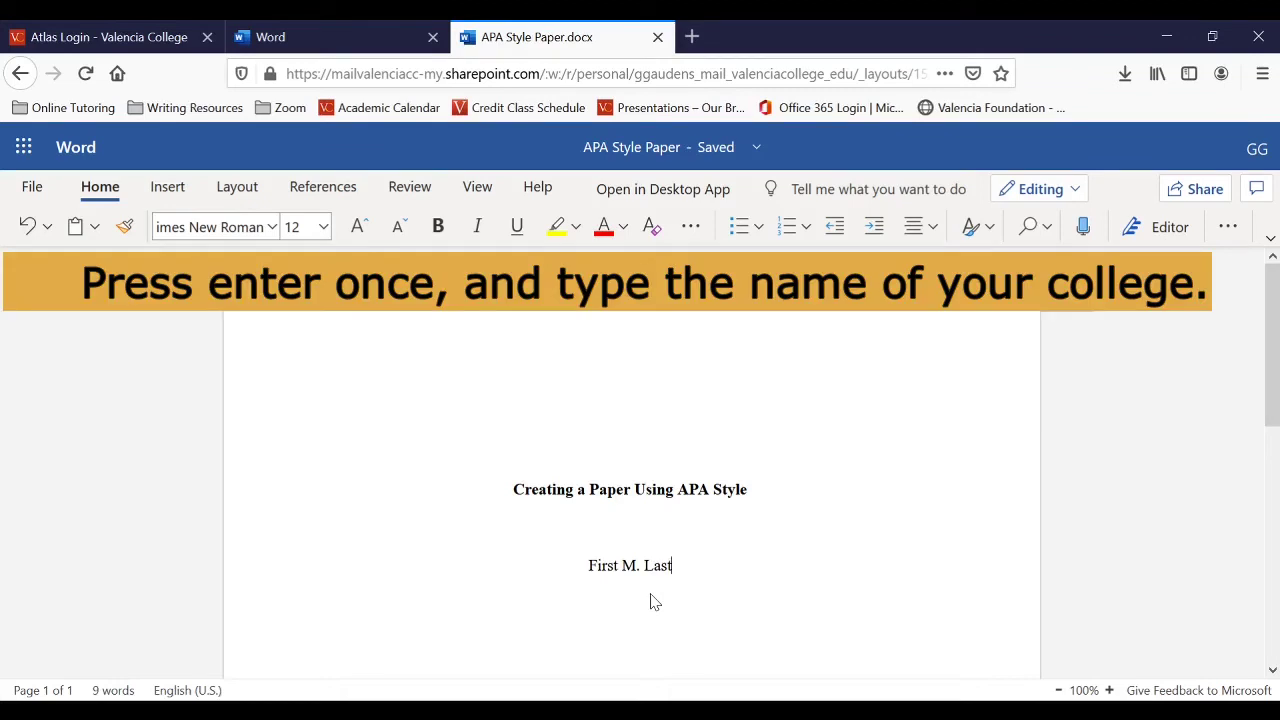
key("Return")
scroll(806, 448, "down", 1)
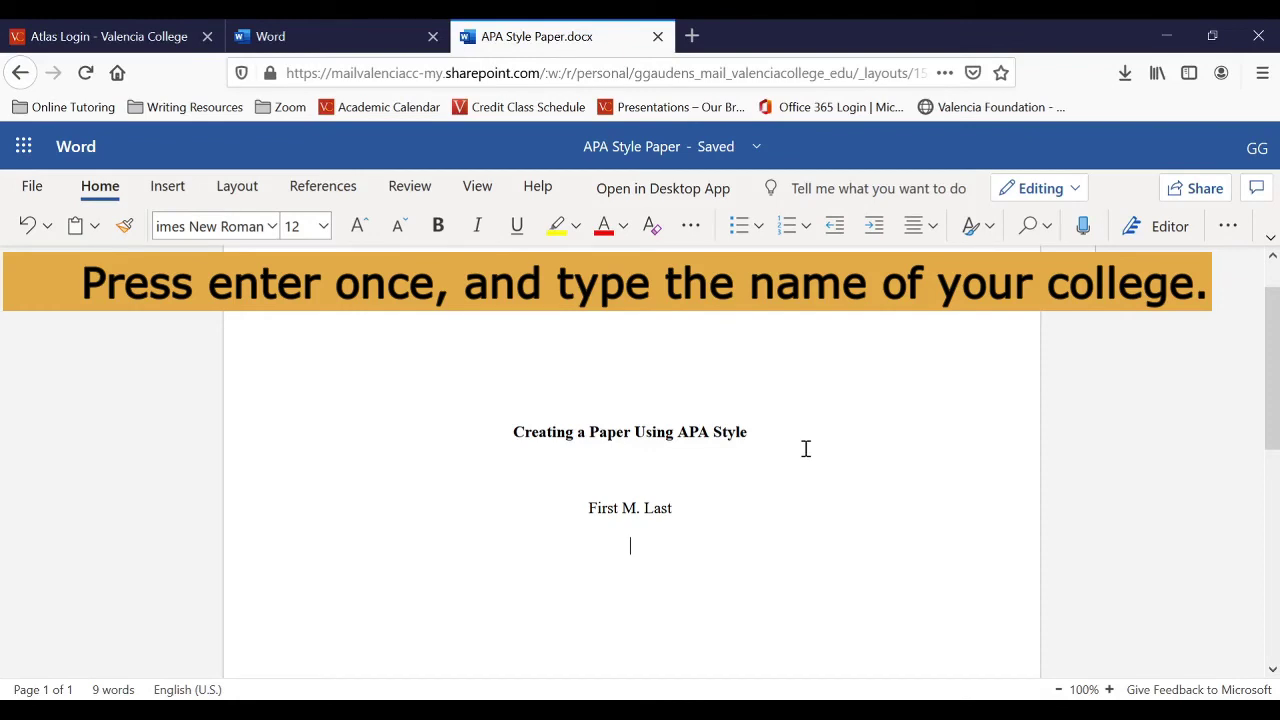
type("Valencia College")
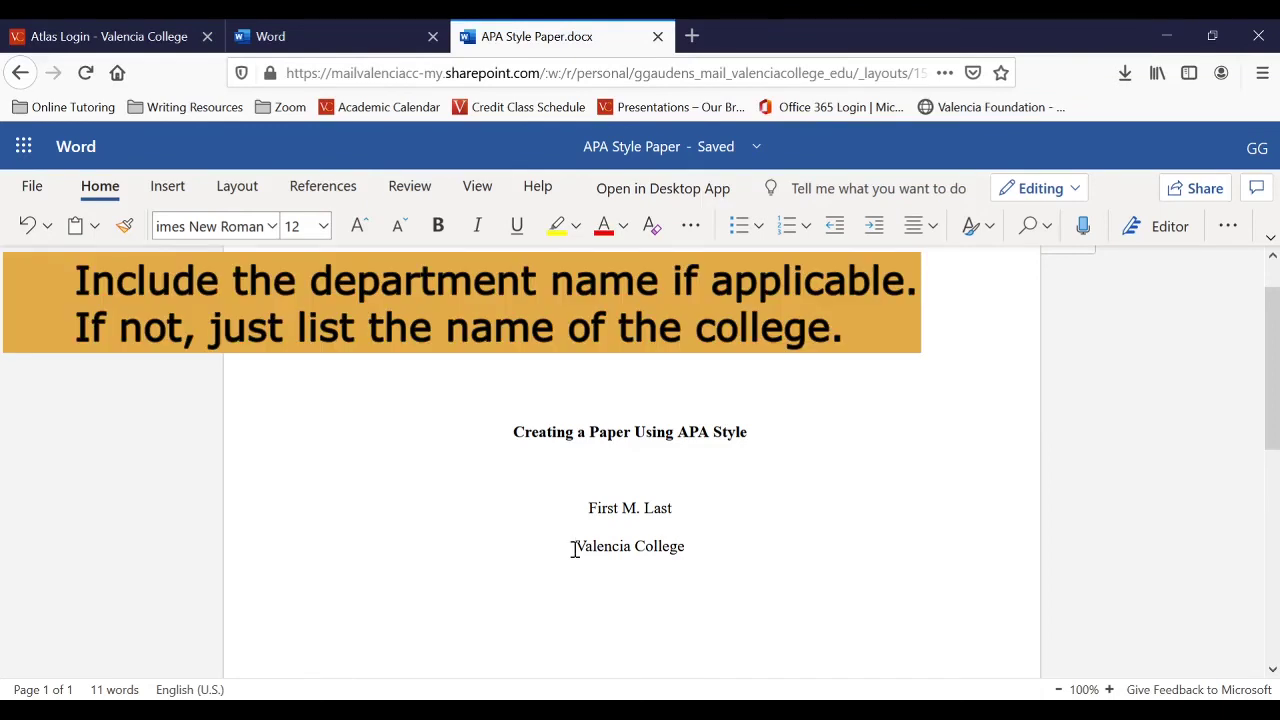
- Insert "School of Nursing," before "Valencia College" and remove it again
type("School of ")
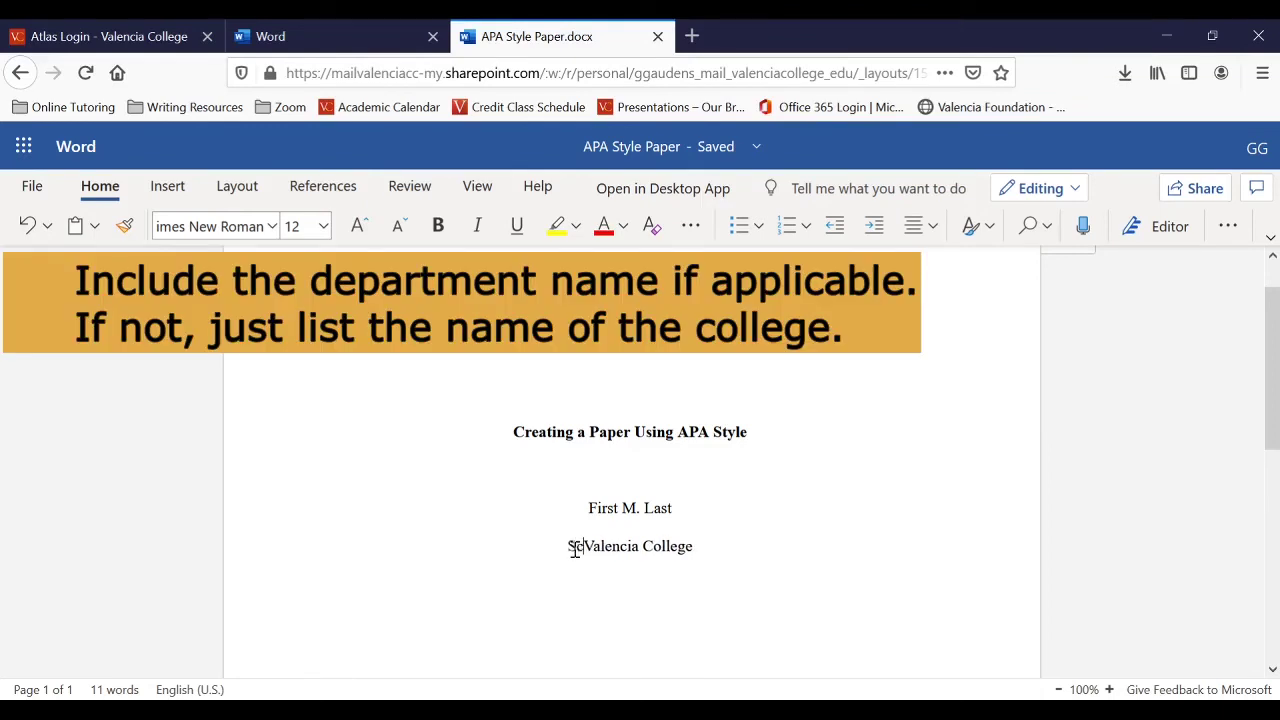
type("Nursing,")
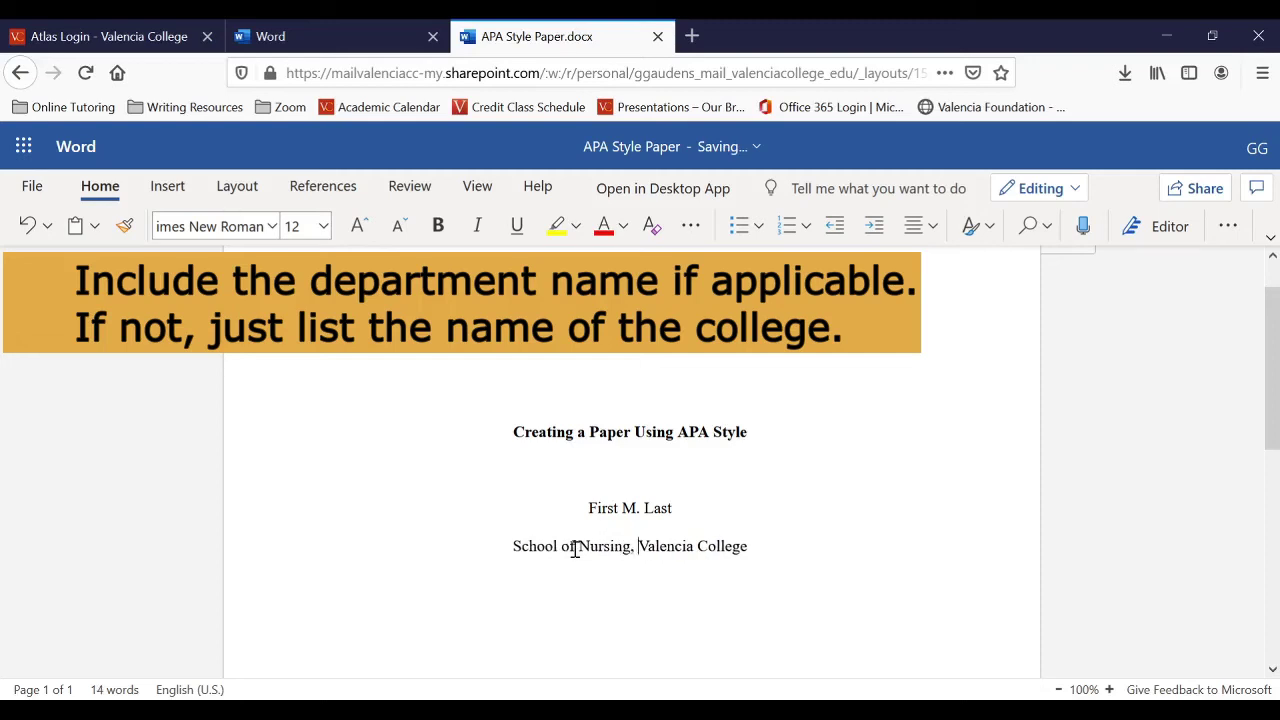
key("BackSpace")
key("BackSpace")
key("BackSpace")
key("BackSpace")
key("BackSpace")
key("BackSpace")
key("BackSpace")
key("BackSpace")
key("BackSpace")
key("BackSpace")
key("BackSpace")
key("BackSpace")
key("BackSpace")
key("BackSpace")
key("BackSpace")
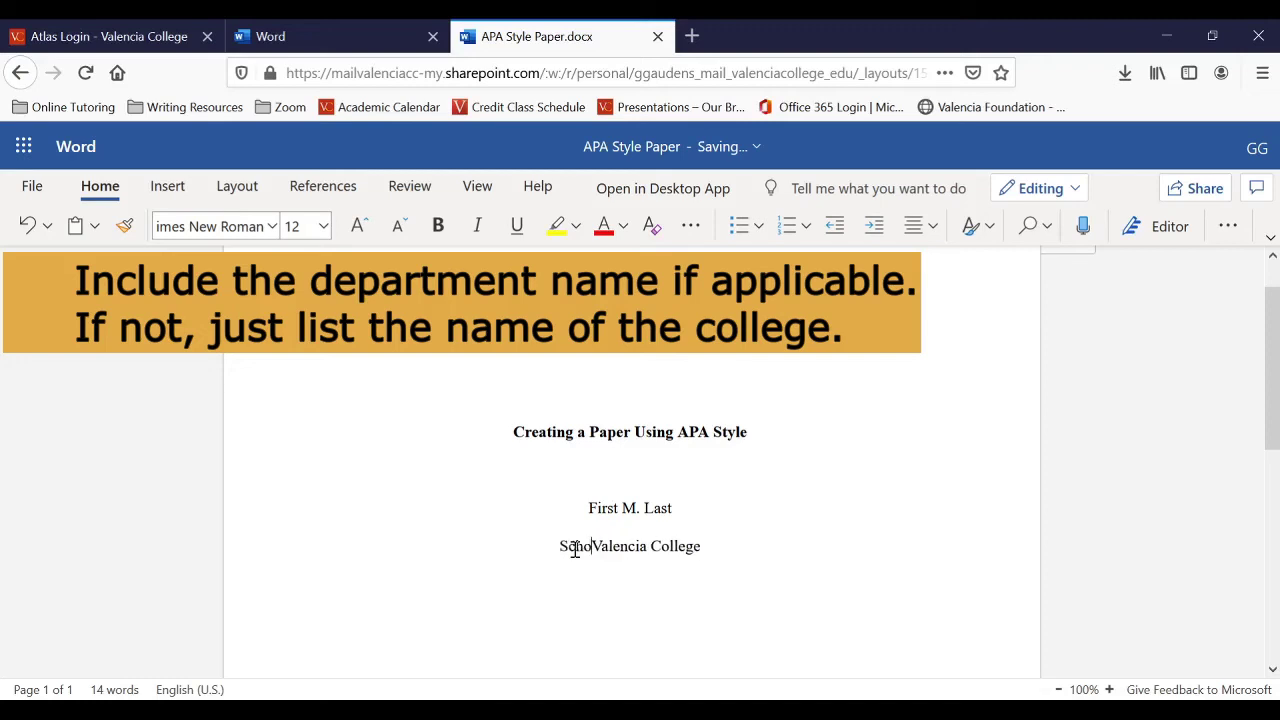
key("BackSpace")
key("BackSpace")
key("BackSpace")
key("BackSpace")
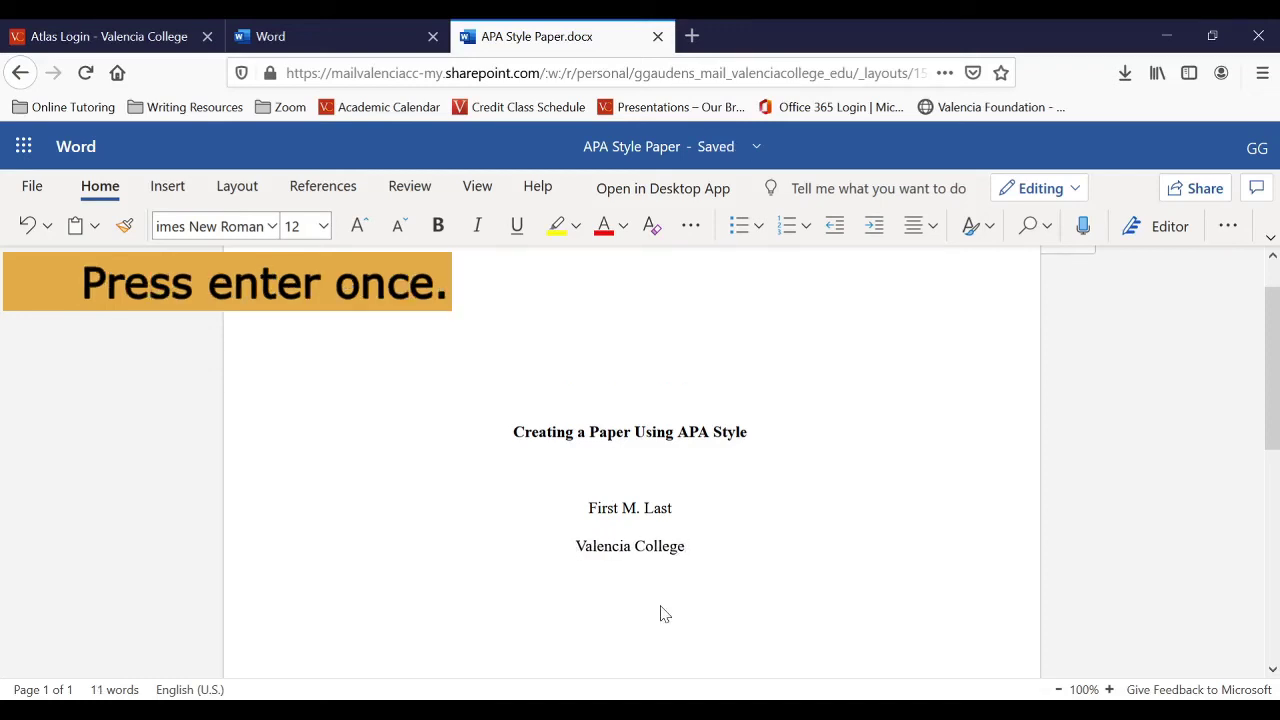
- Add the course line "ENC 1101: Freshman Composition I" below the college name
key("Return")
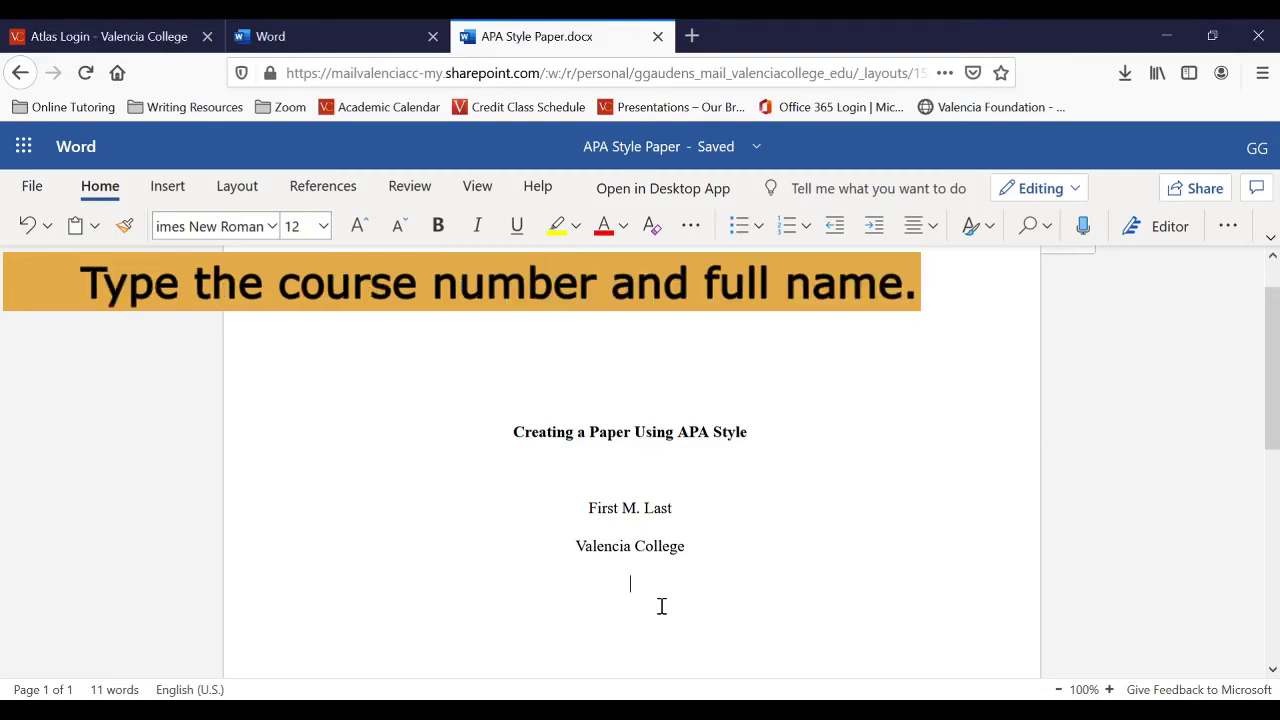
type("ENC 1101: Fres")
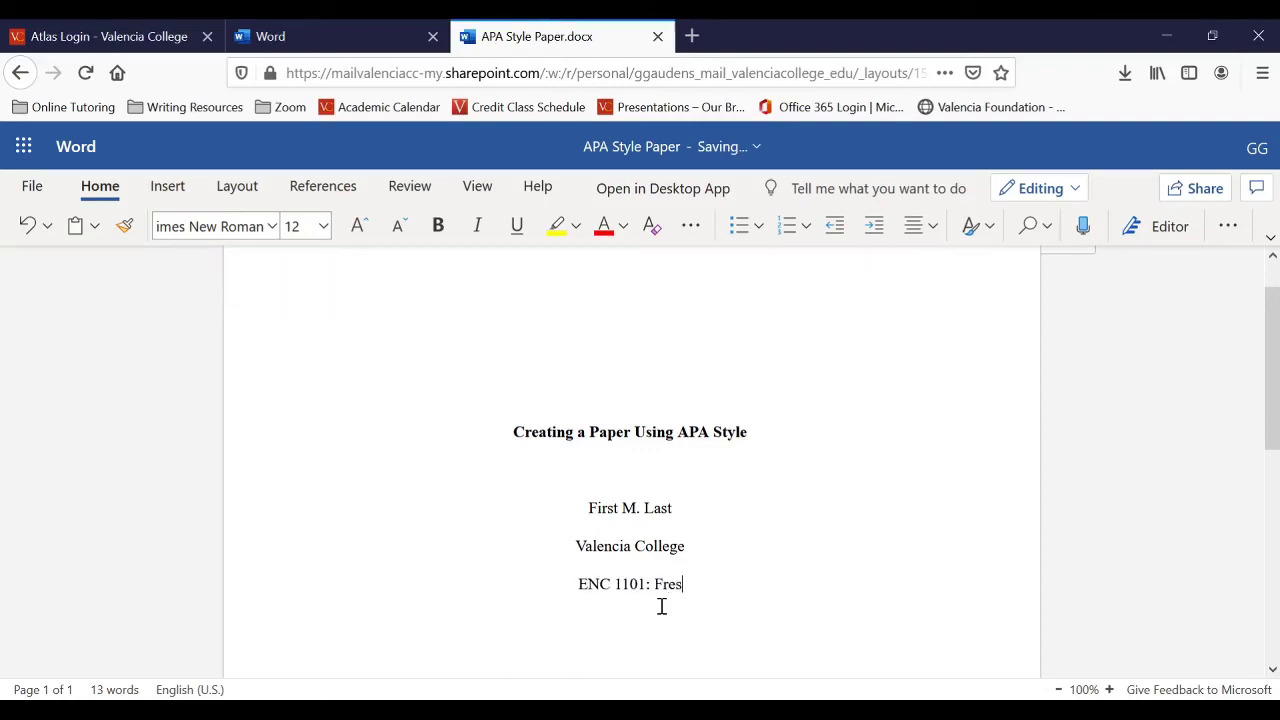
type("hman Comp")
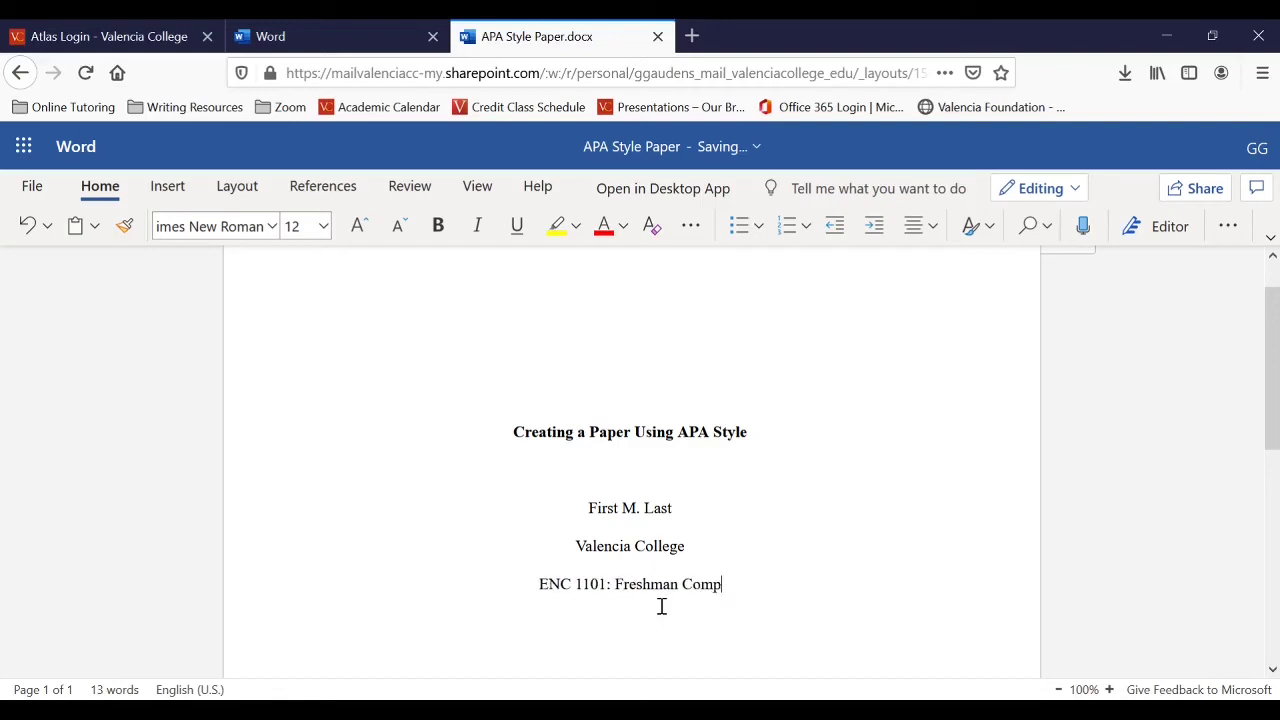
type("osition I")
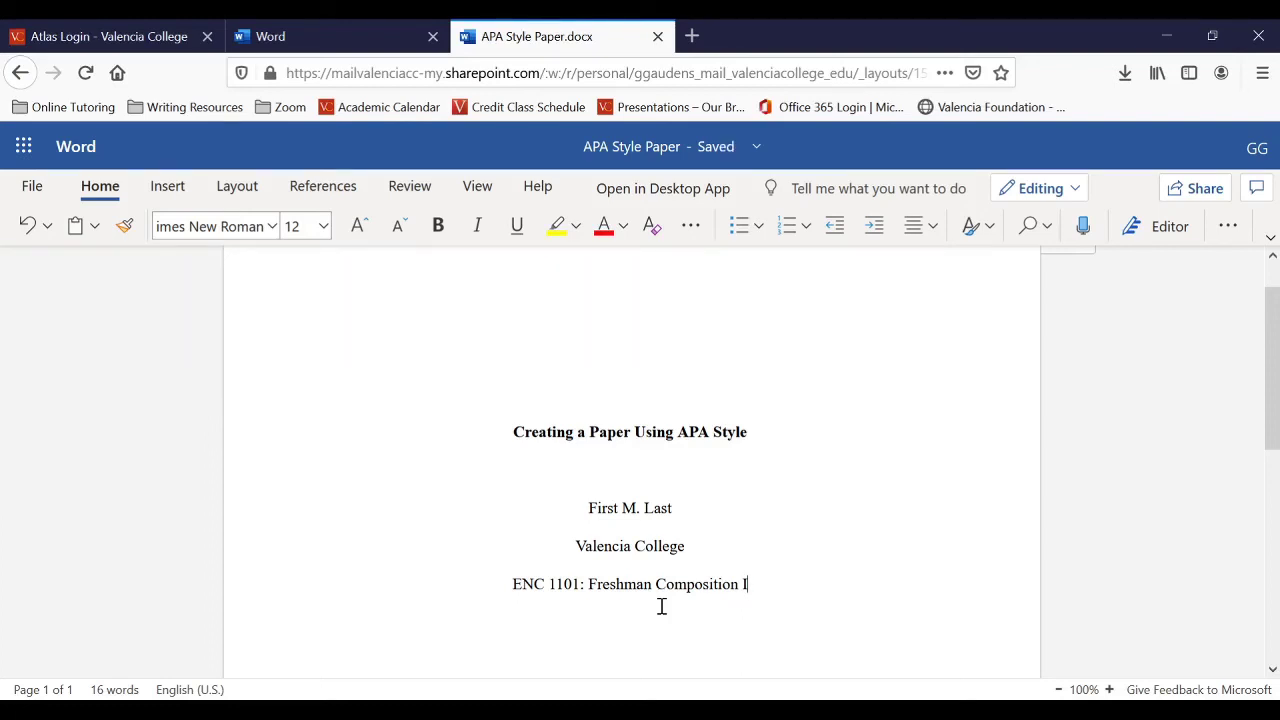
- Add the professor's name below the course line and the date "June 30, 2020" on the line beneath
key("Return")
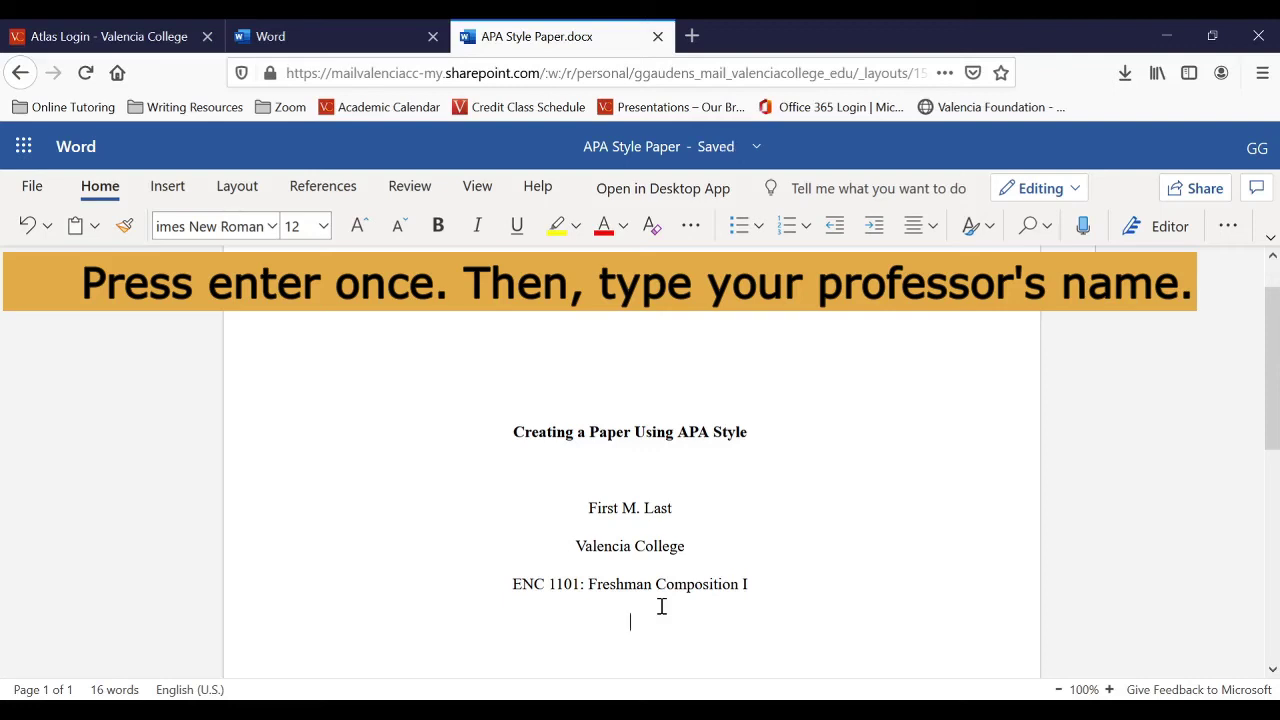
type("Professor Robbins")
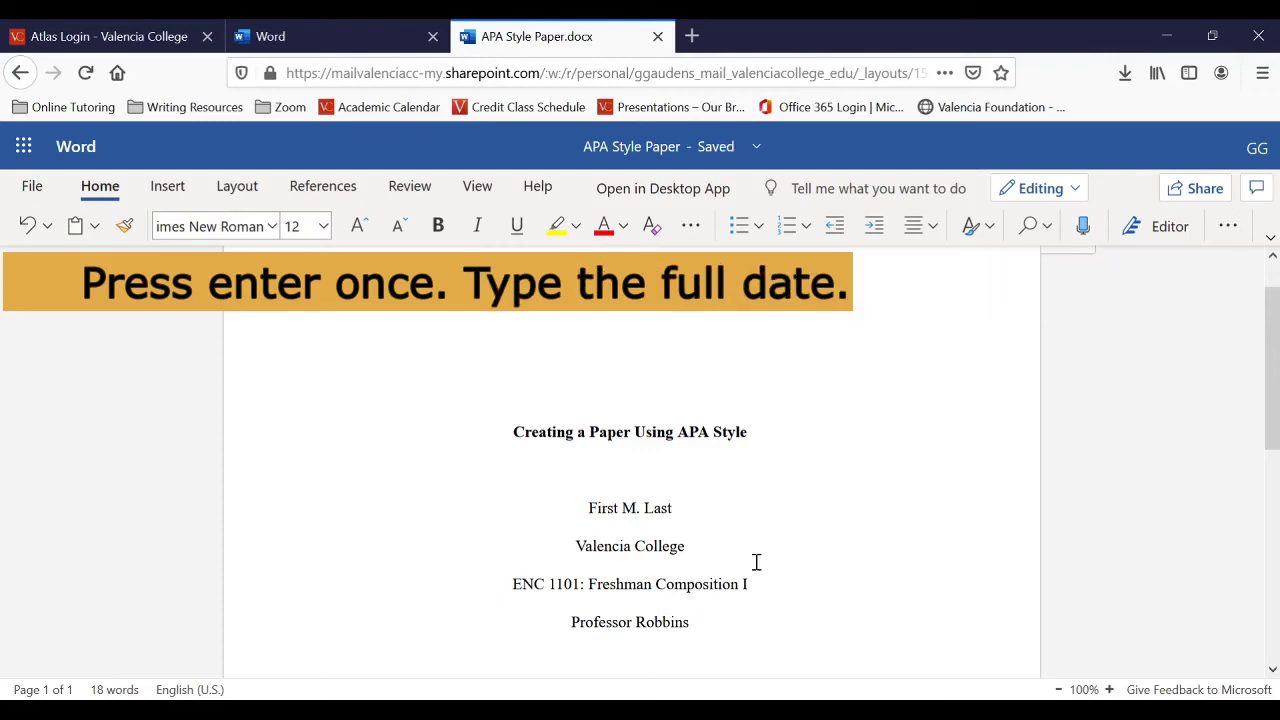
key("Return")
type("June 30, 2020")
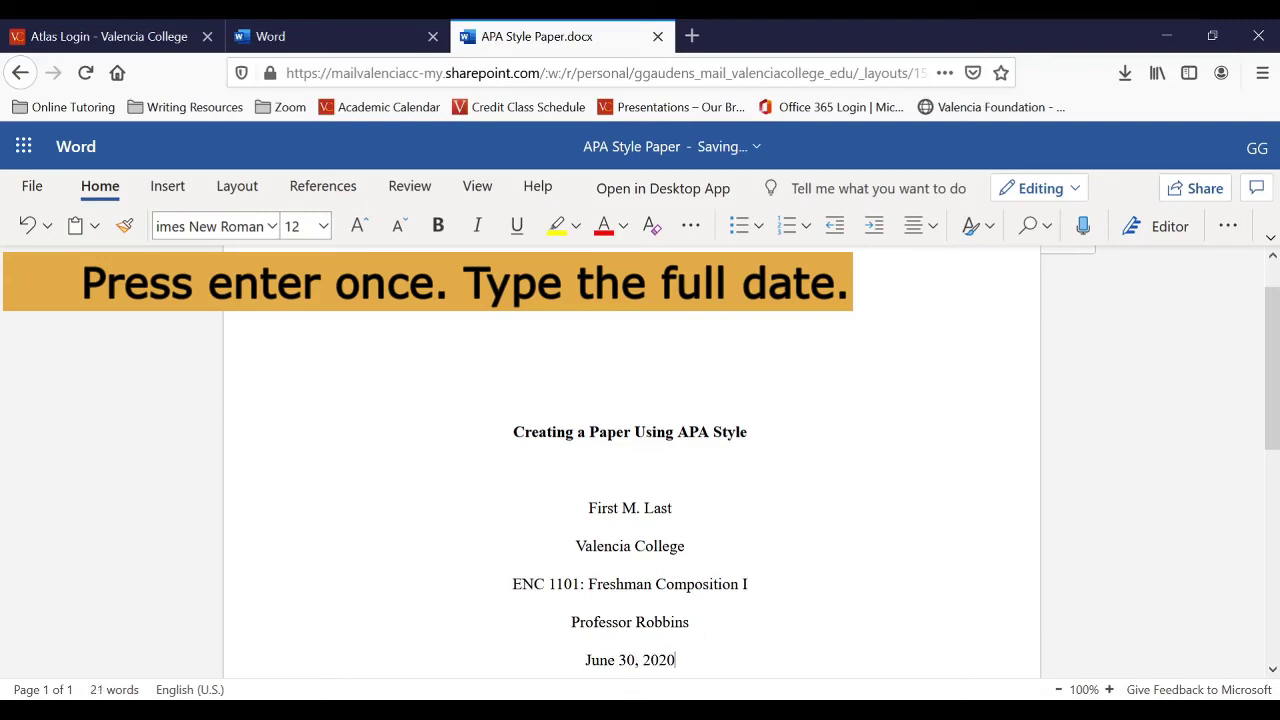
- Insert a page break after the date line on the title page
scroll(688, 582, "down", 1)
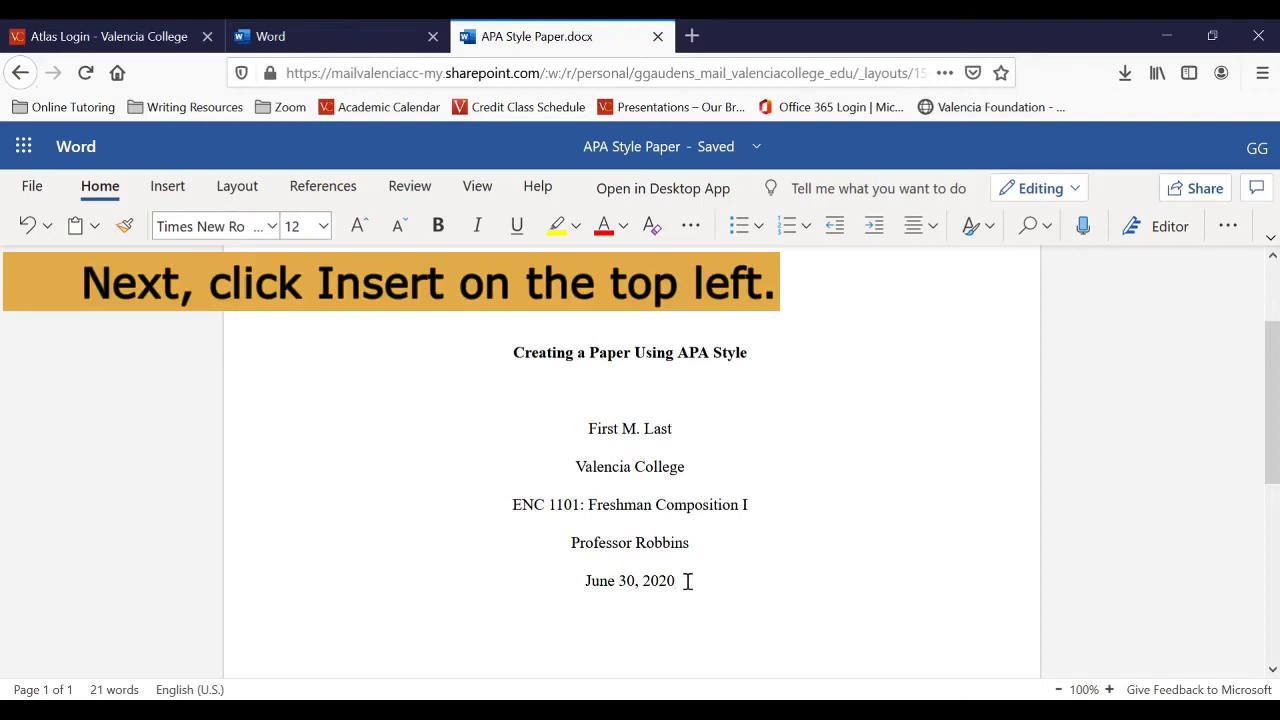
left_click(168, 188)
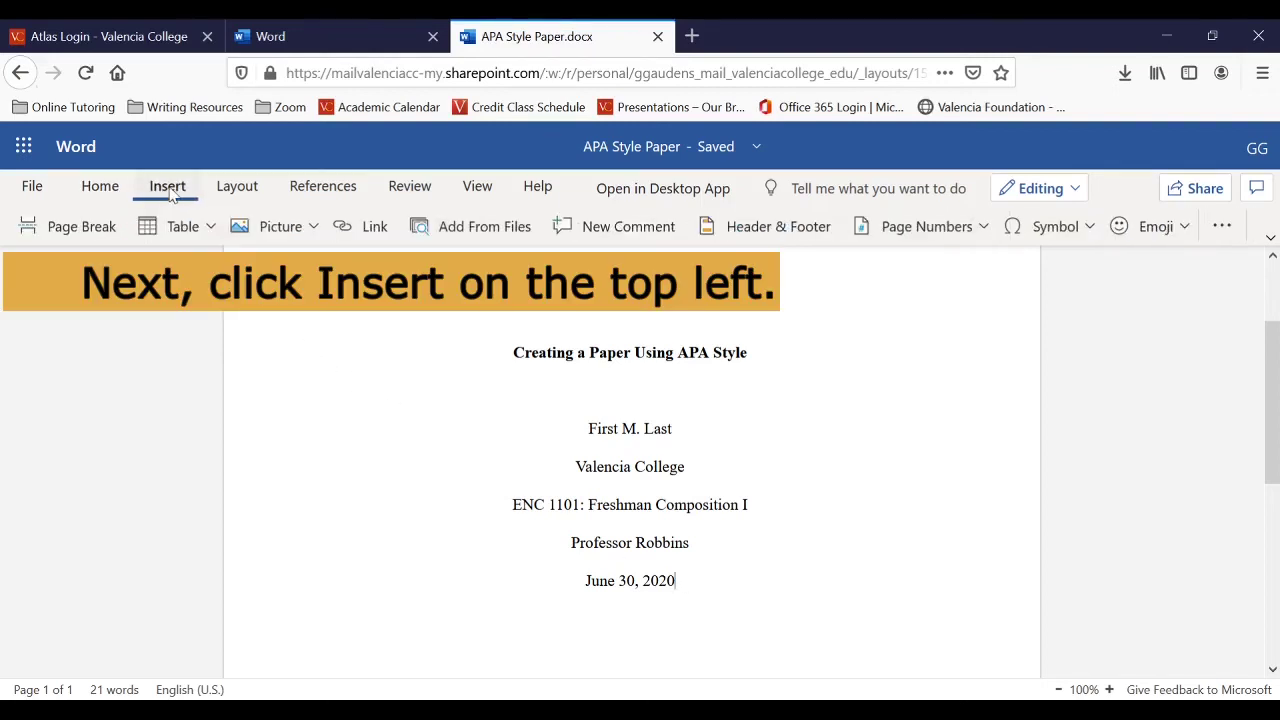
left_click(81, 226)
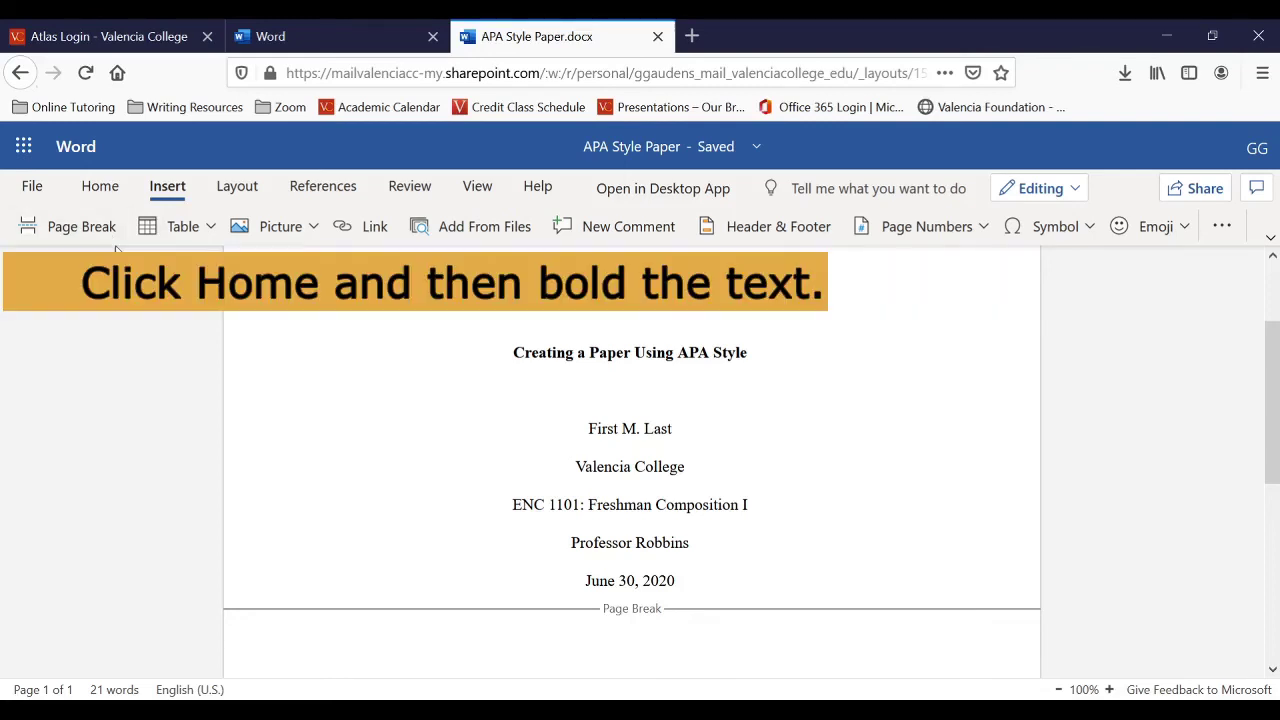
- Enter the title "Creating a Paper Using APA Style" in bold at the top of the second page
left_click(104, 190)
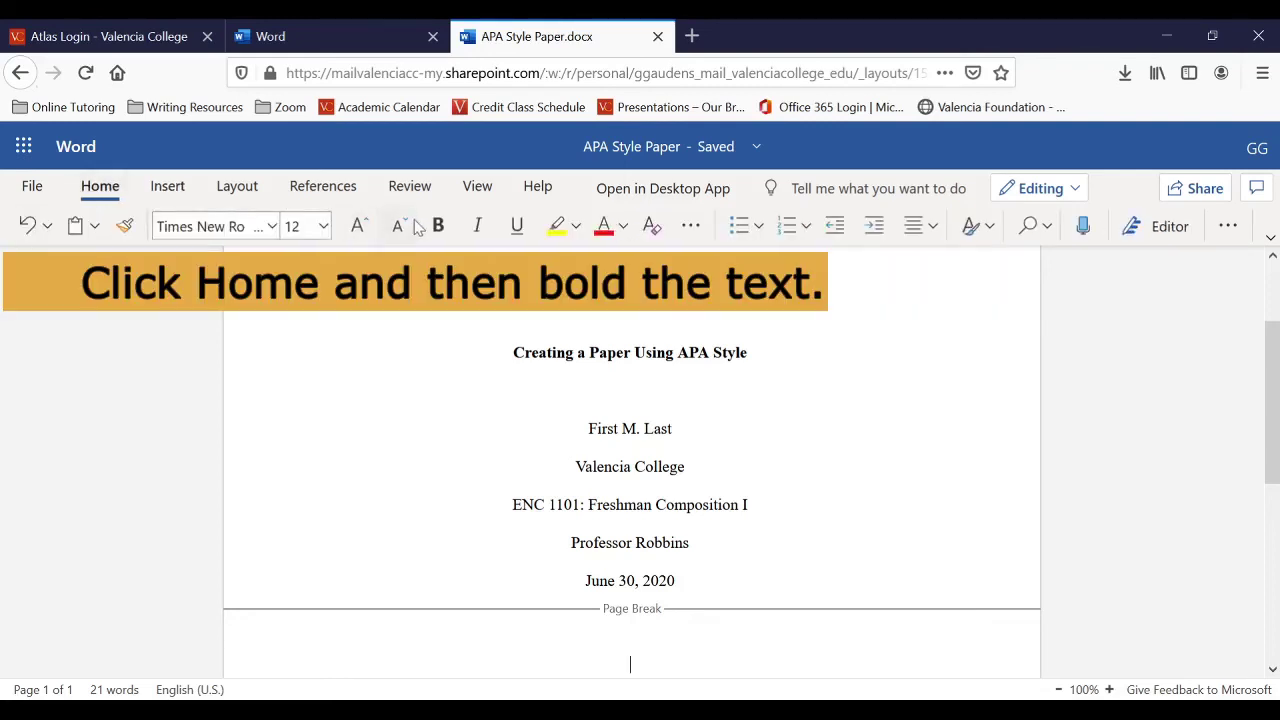
left_click(439, 228)
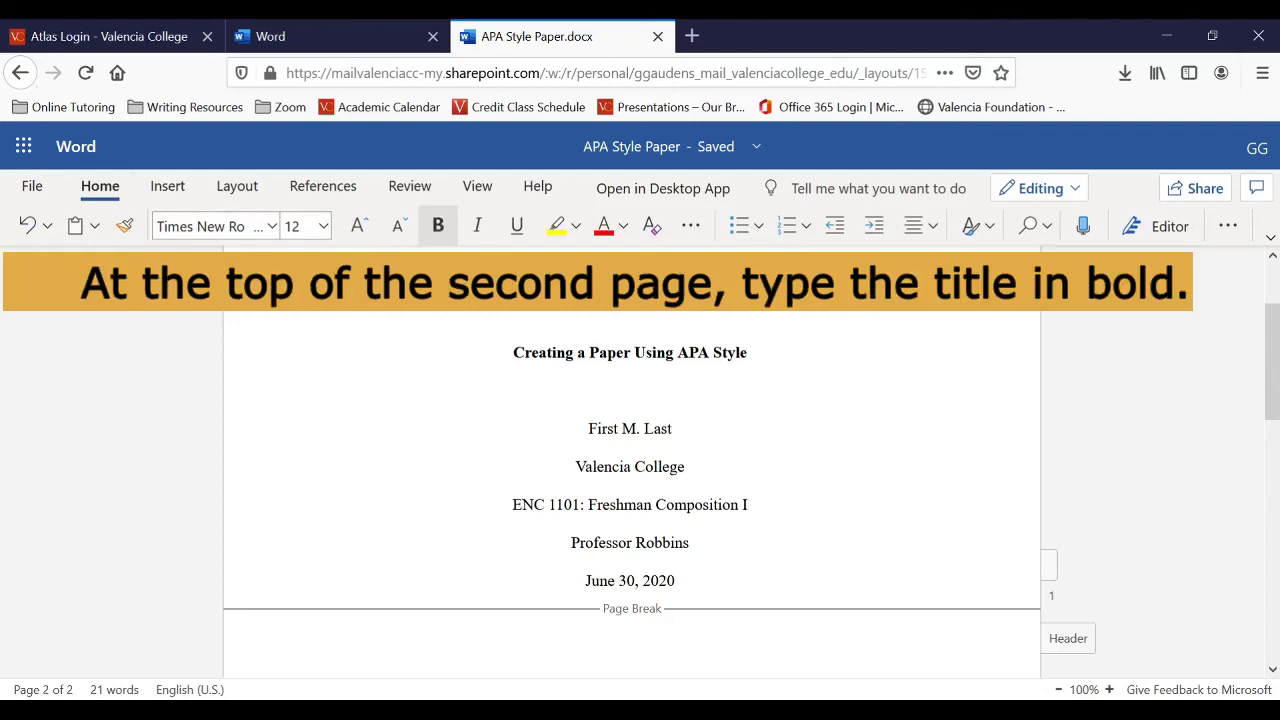
type("Creating a Paper Using APA Style")
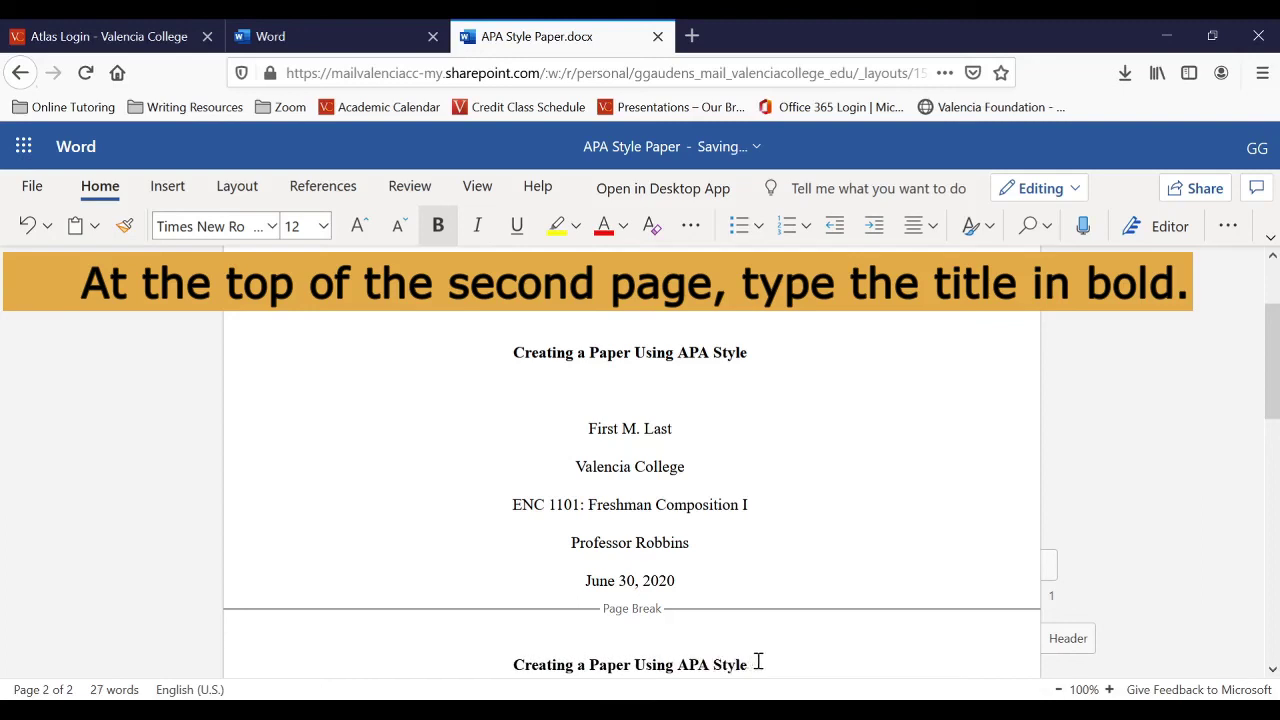
- Start a non-bold, left-aligned body paragraph with an indented first line below the second page's title
key("Return")
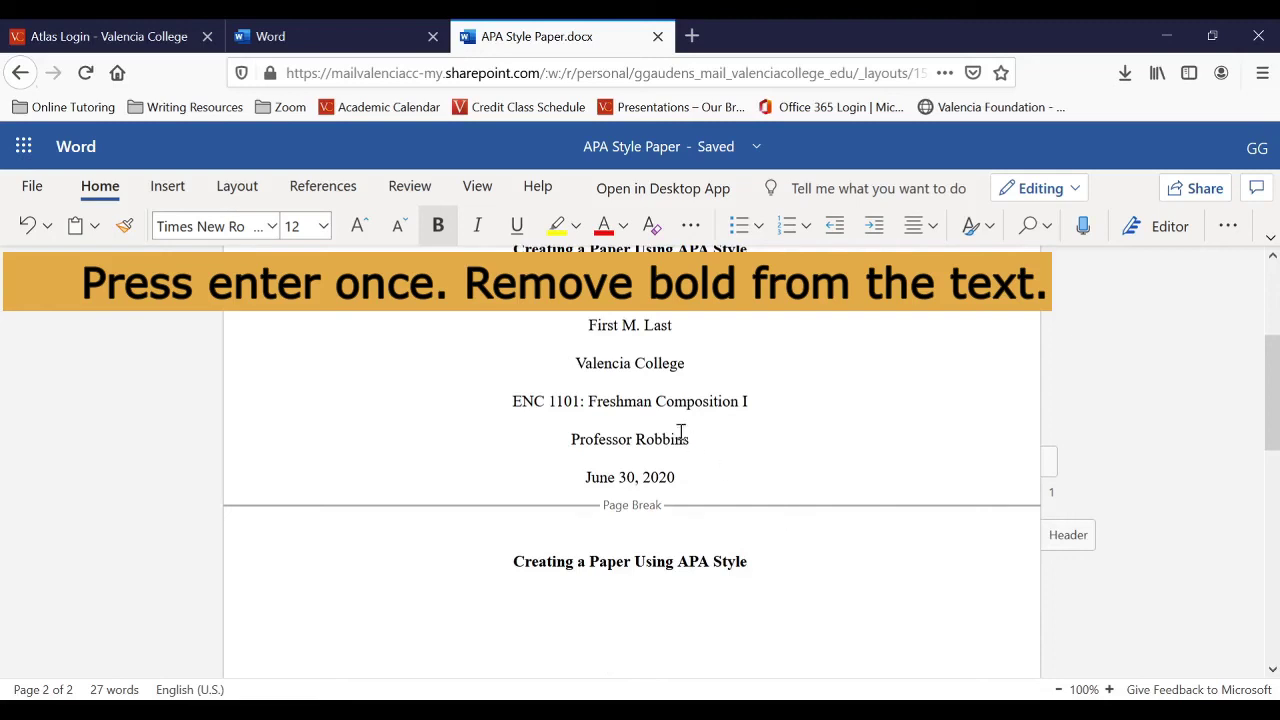
left_click(437, 228)
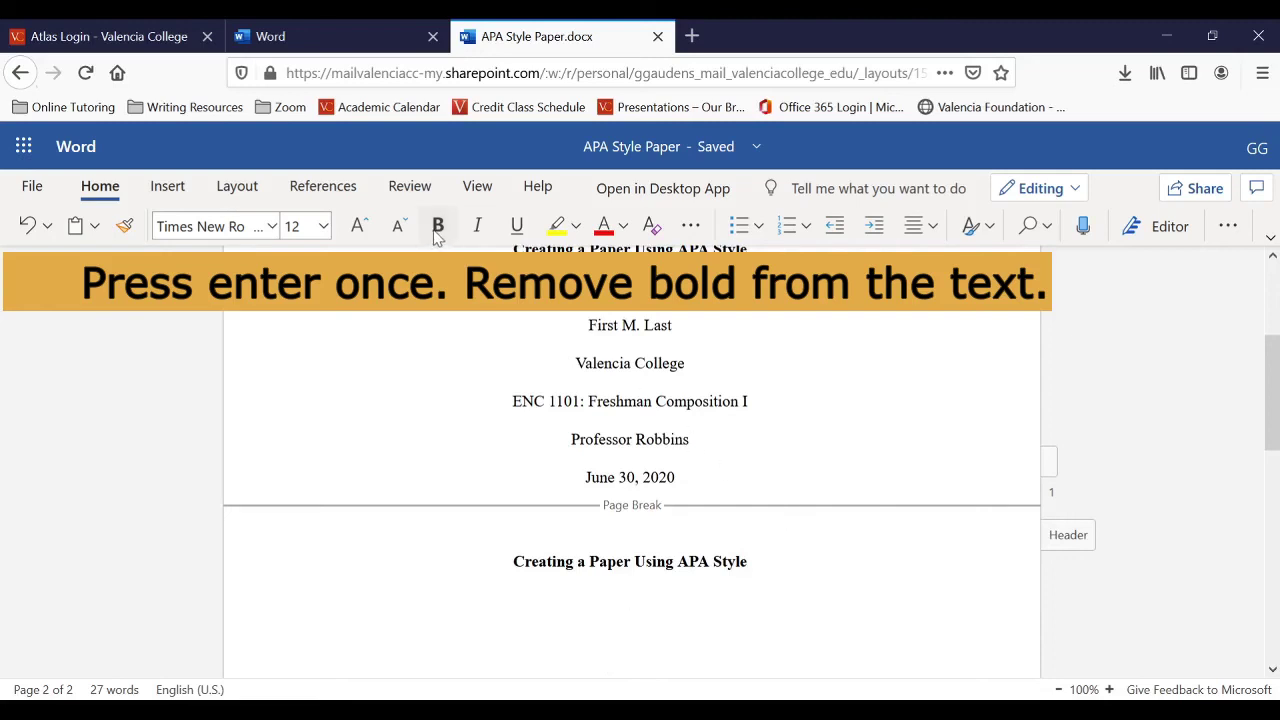
left_click(938, 231)
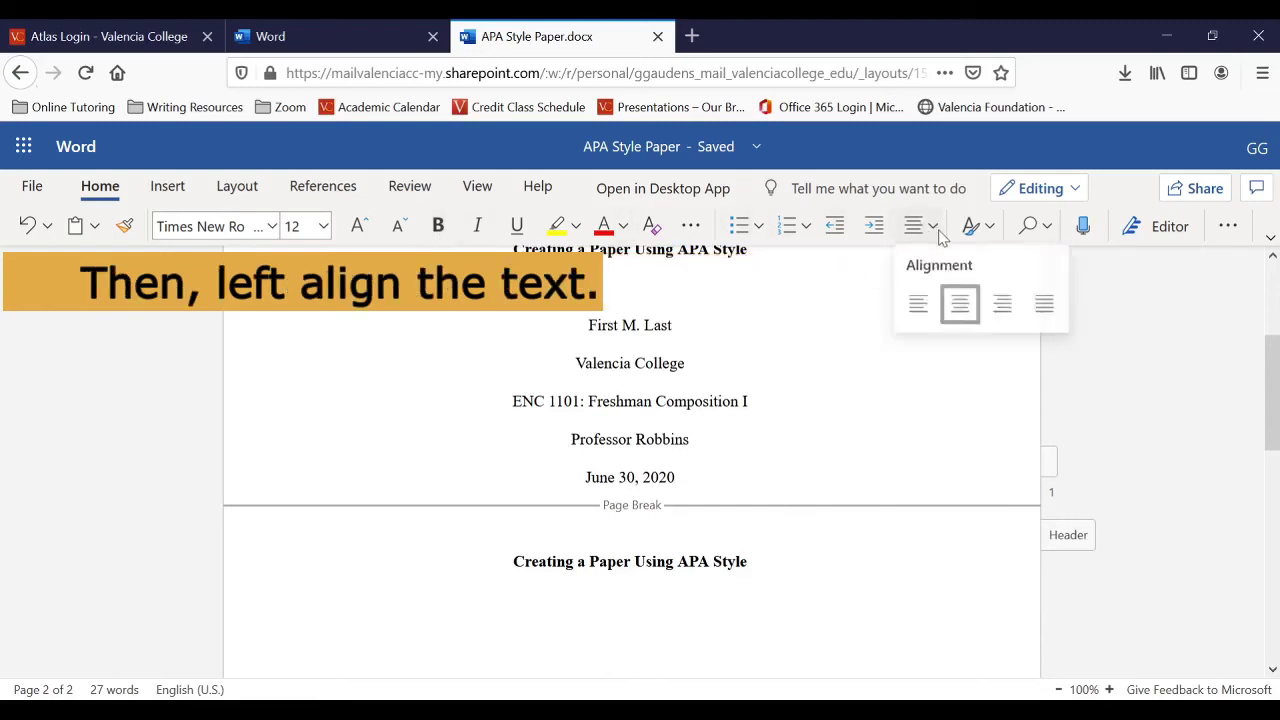
left_click(918, 309)
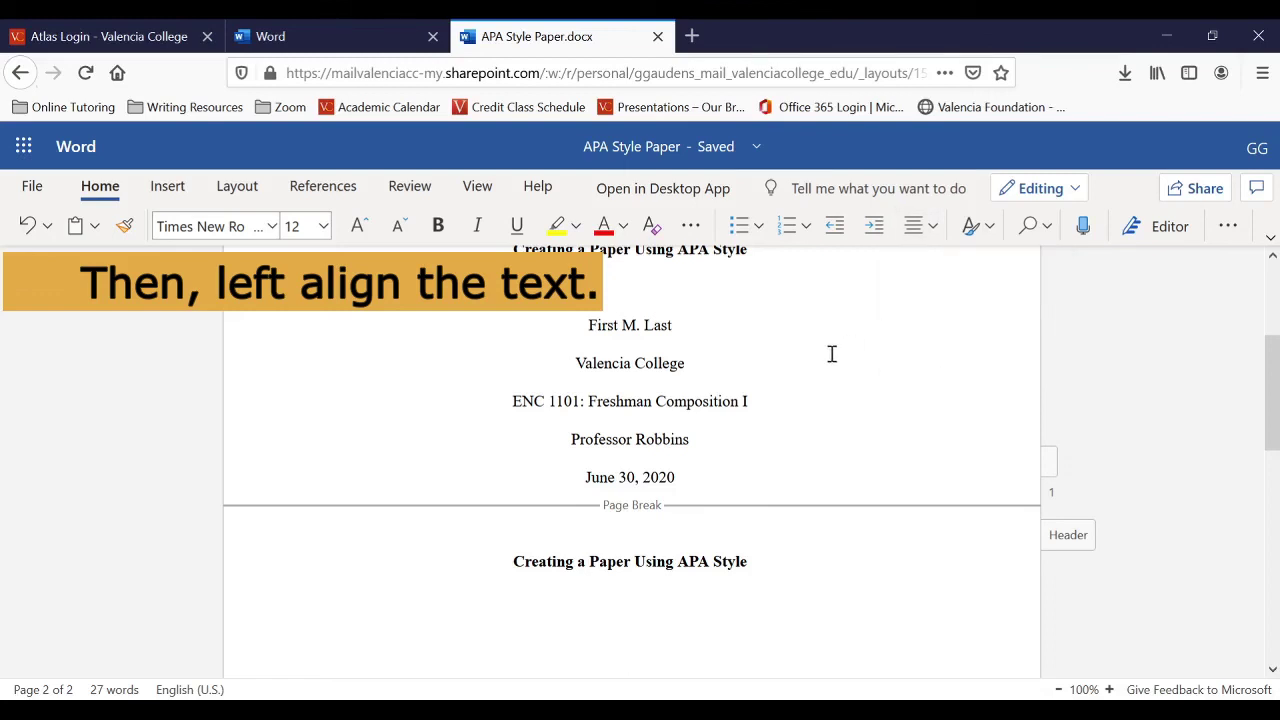
key("Tab")
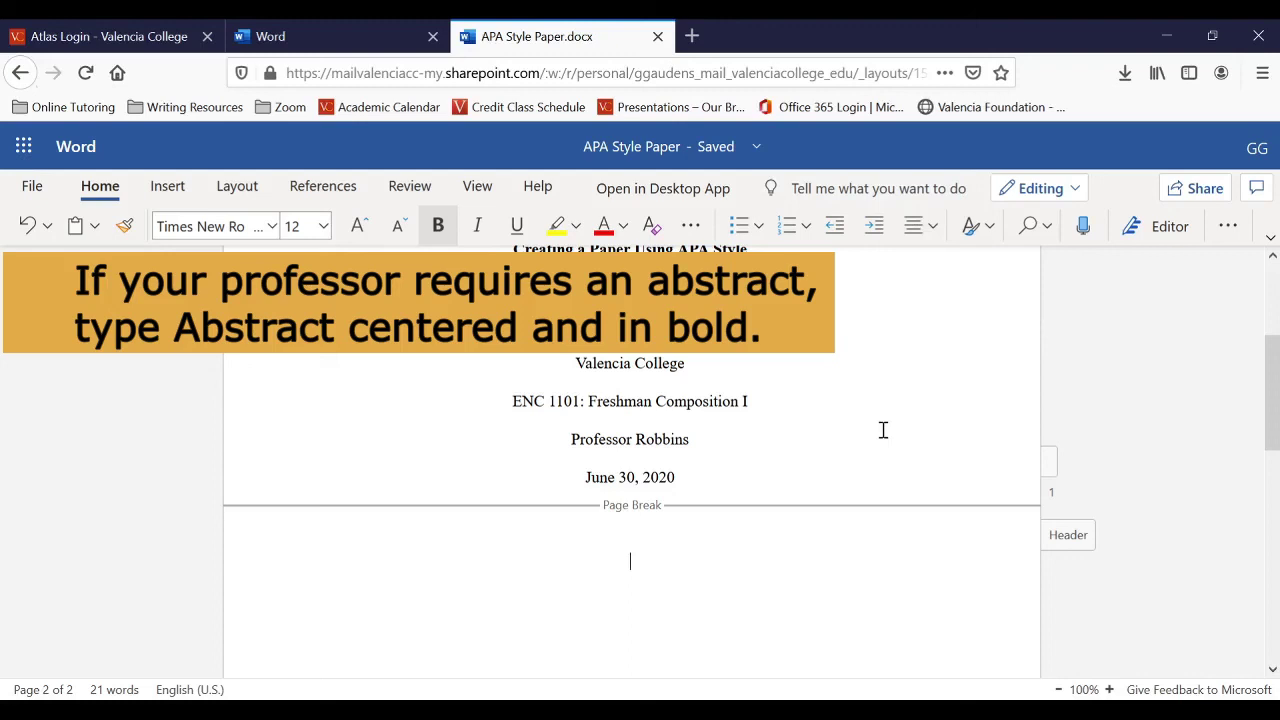
- Add a bold, centred "Abstract" heading at the top of the second page with a non-bold, left-aligned line beneath it
type("Abstract")
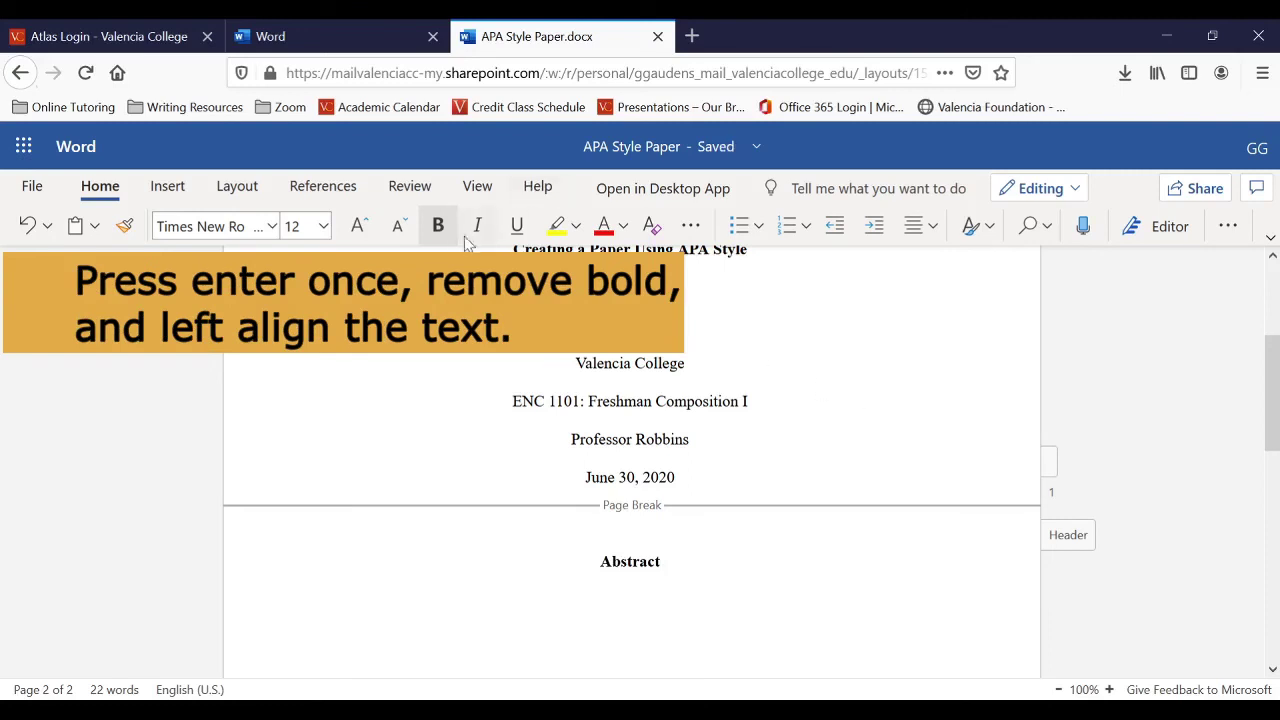
left_click(434, 233)
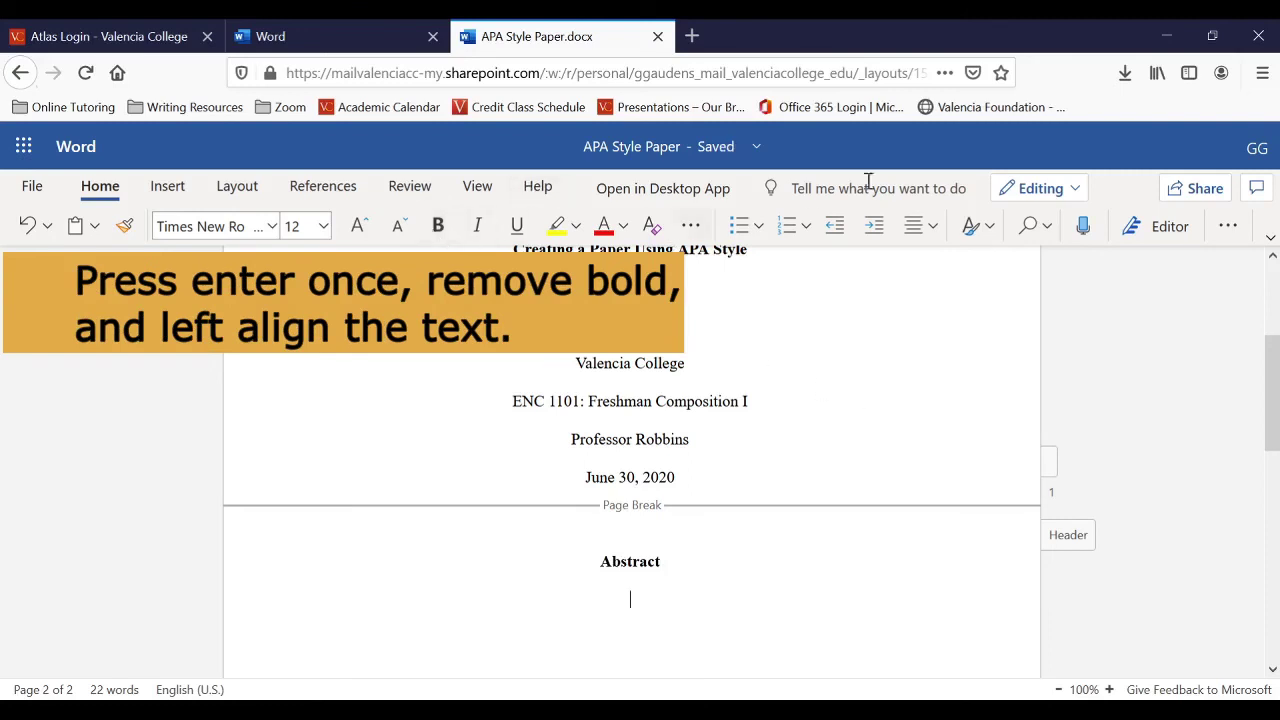
left_click(934, 228)
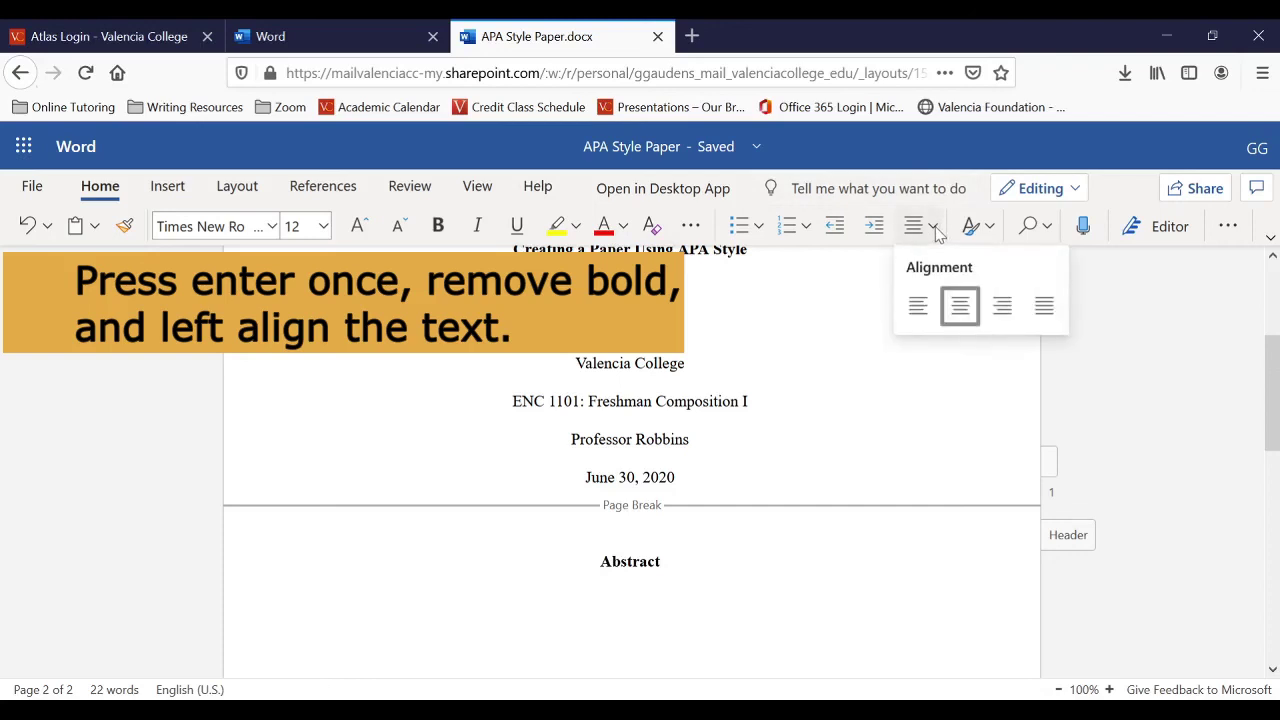
left_click(914, 314)
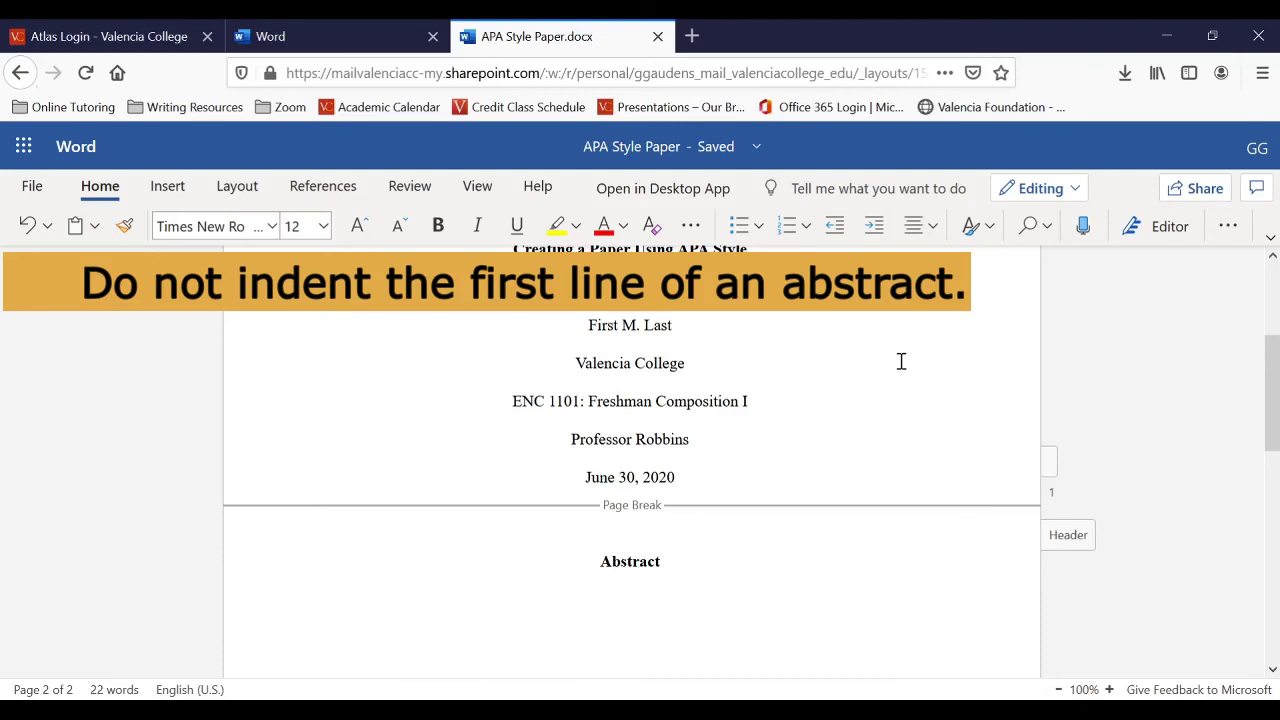
- Paste the bold paper title back at the top of the second page in place of the Abstract heading
key("ctrl+v")
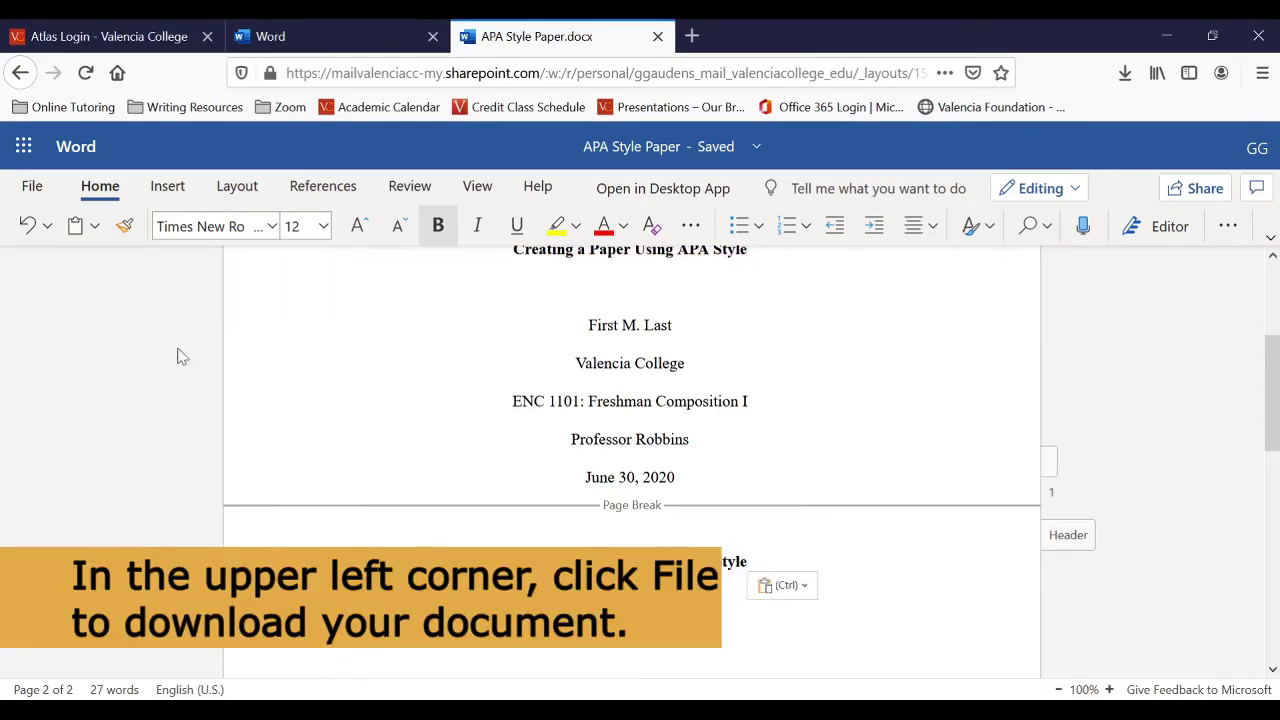
- Open the Save As options for downloading the document
left_click(33, 187)
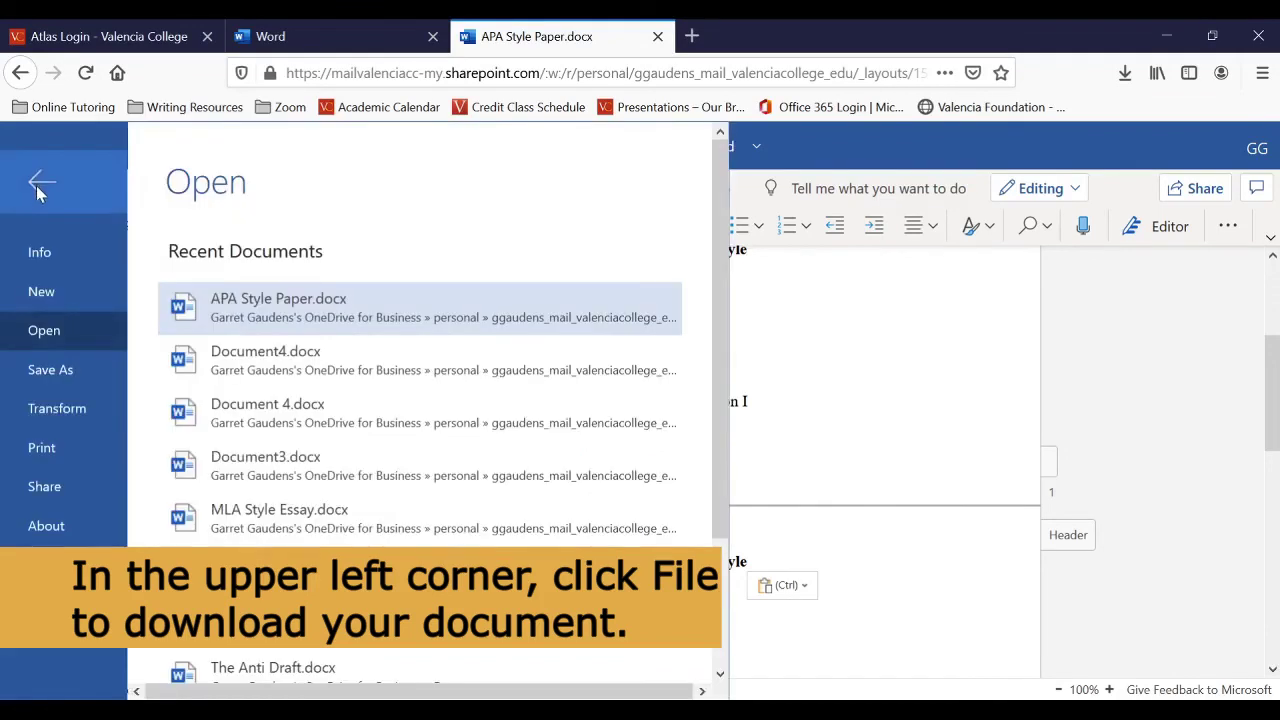
left_click(62, 371)
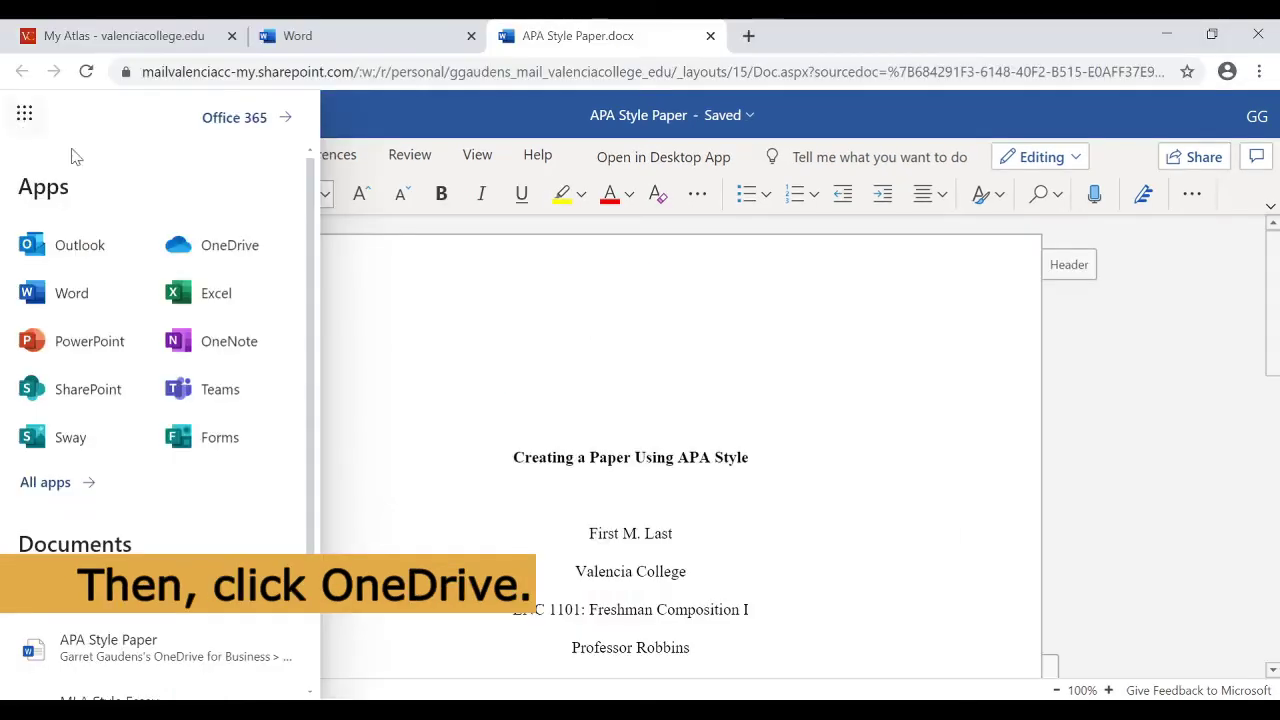
- Switch to OneDrive to view the stored Office 365 documents
left_click(195, 258)
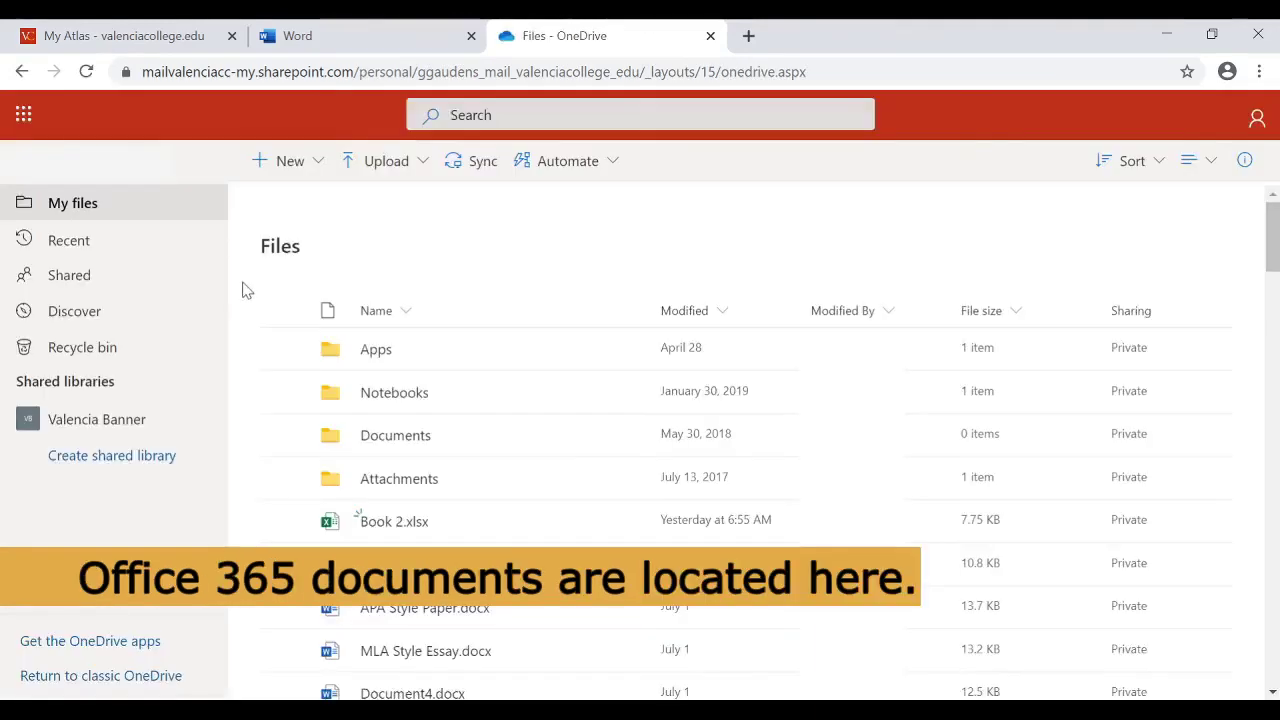